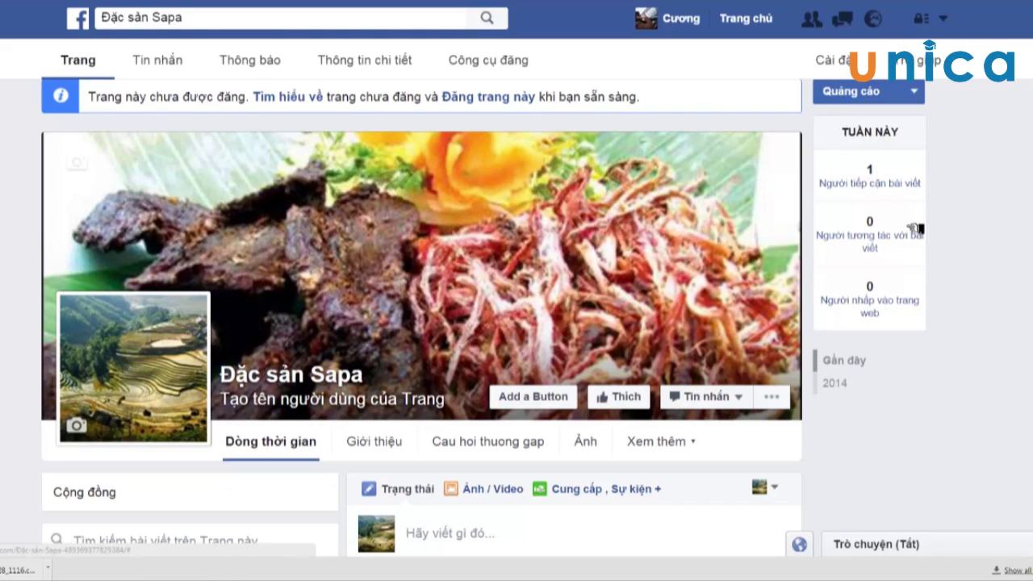
Step: Open the Page's Cài đặt > Nhắn tin settings and scroll down to the Hỗ trợ phản hồi options
click(844, 63)
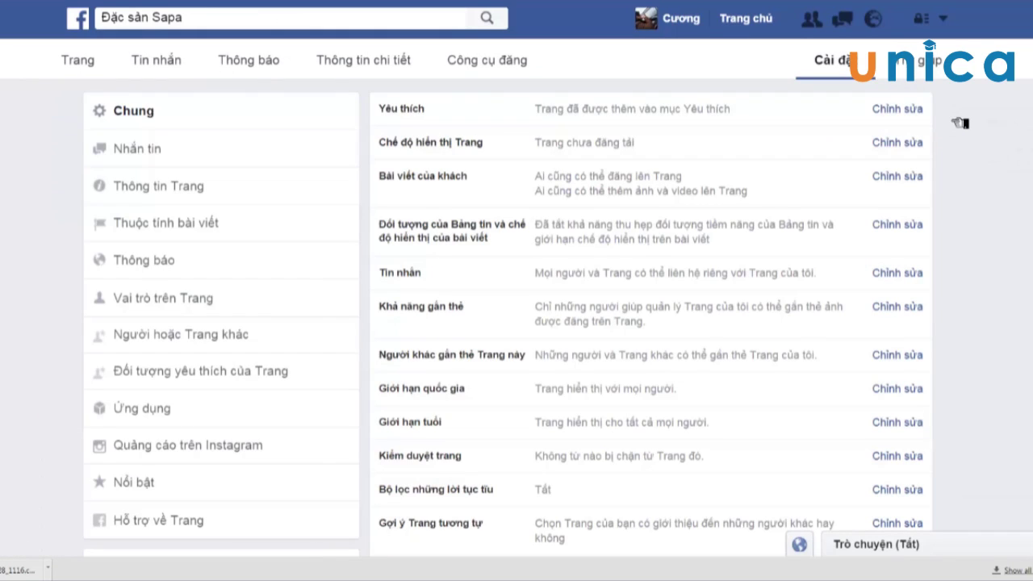
click(156, 160)
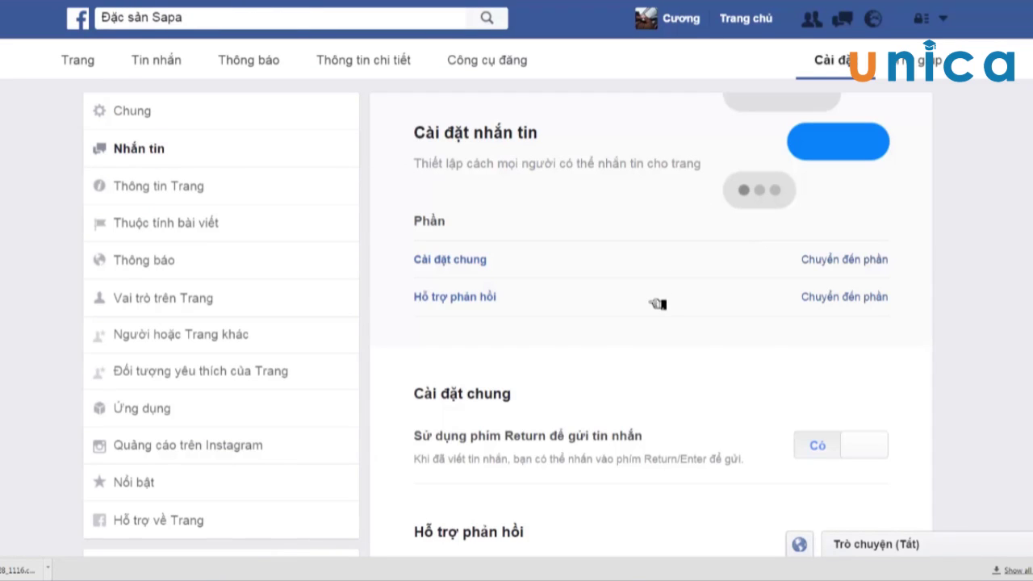
scroll(658, 307, down, 3)
scroll(657, 307, down, 2)
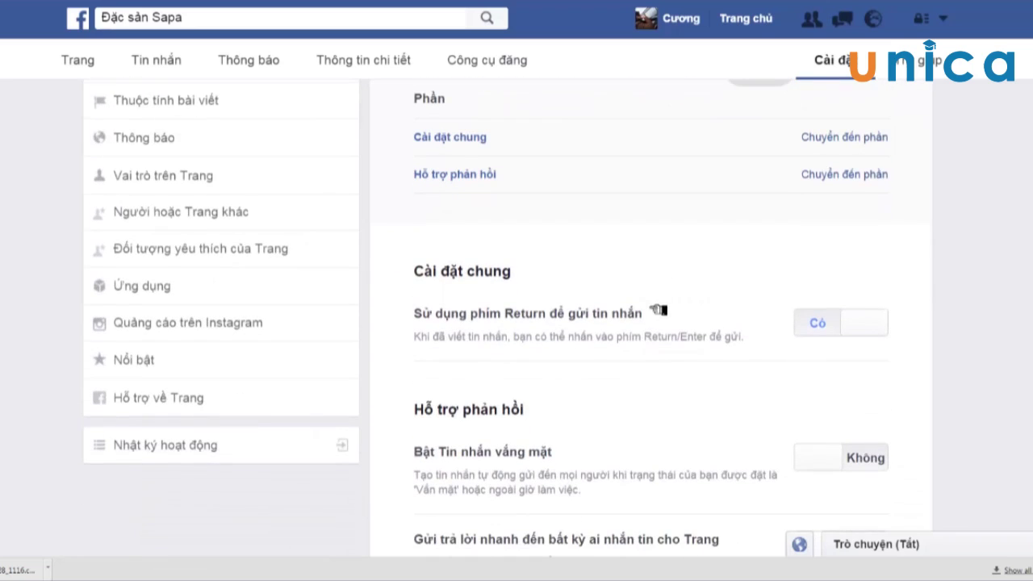
scroll(657, 353, down, 4)
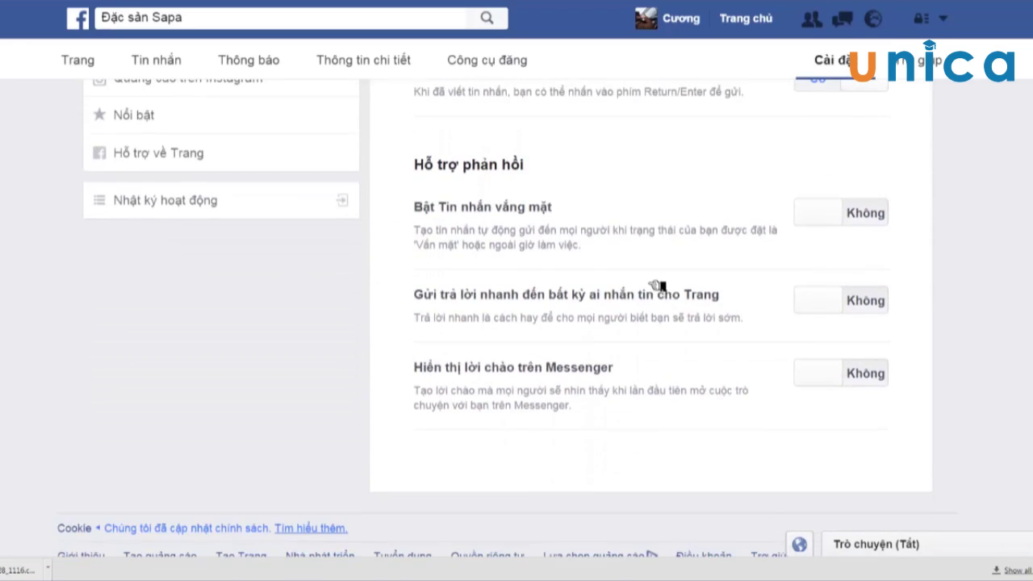
scroll(617, 197, up, 5)
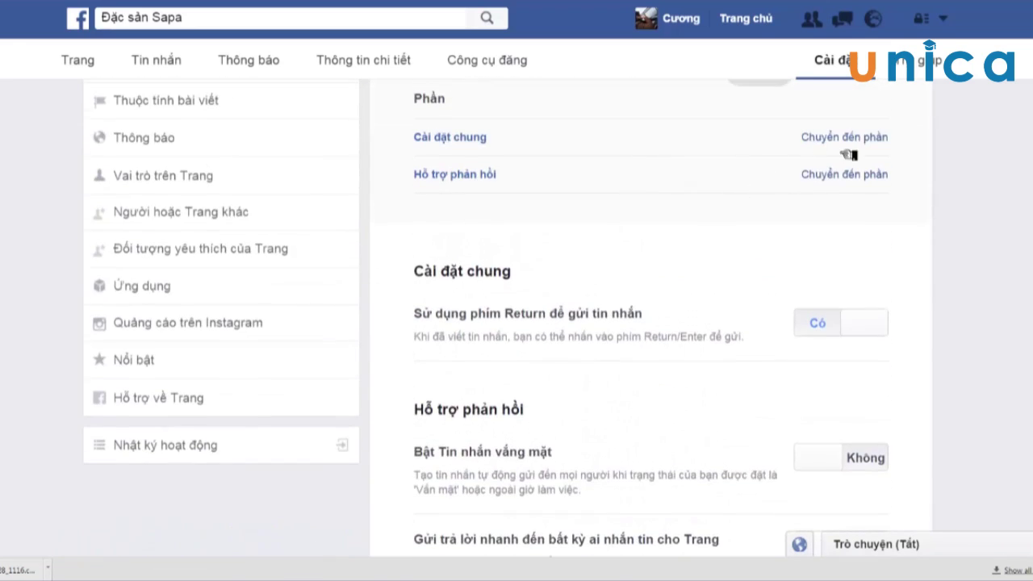
scroll(613, 323, down, 2)
scroll(591, 403, down, 1)
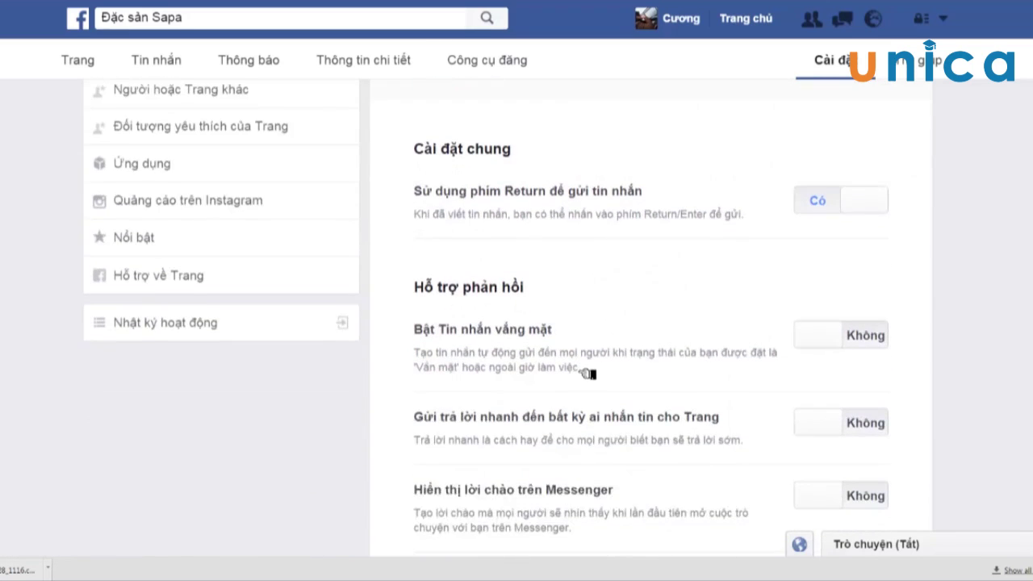
scroll(524, 339, down, 2)
drag(416, 229, 571, 231)
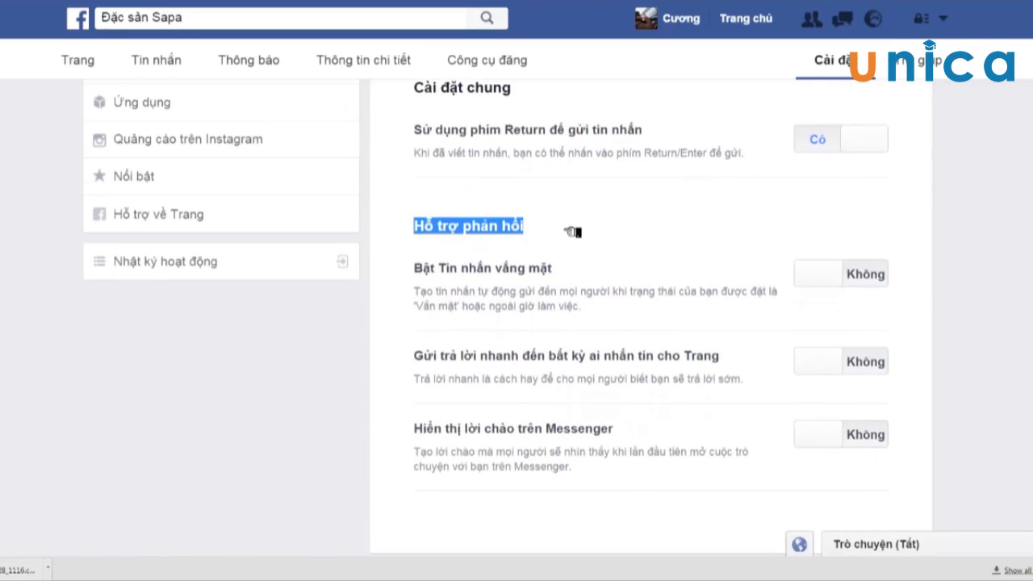
click(622, 230)
scroll(573, 279, down, 2)
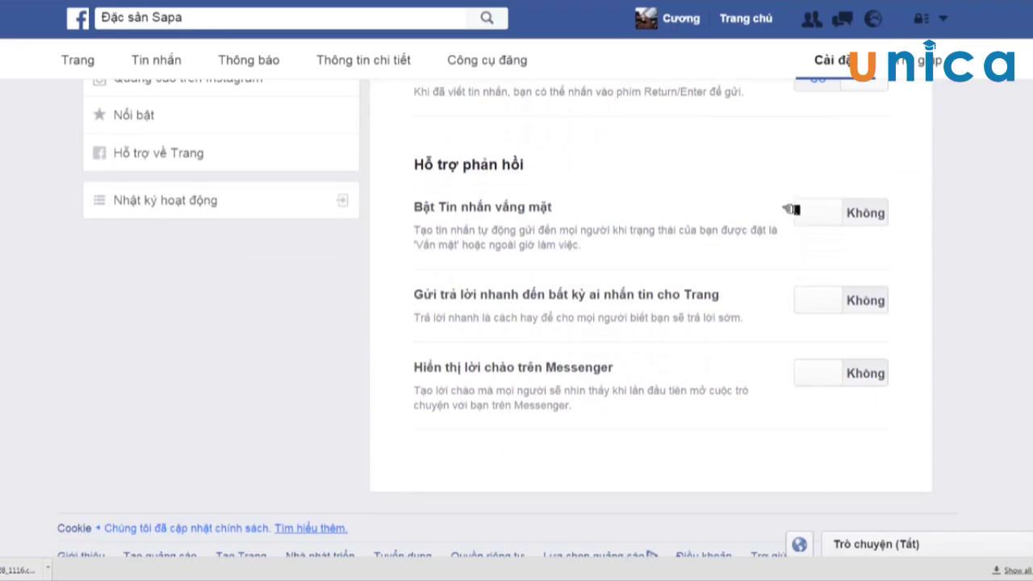
Step: Switch Tin nhắn vắng mặt to Có and open its default away-message text for editing
click(844, 222)
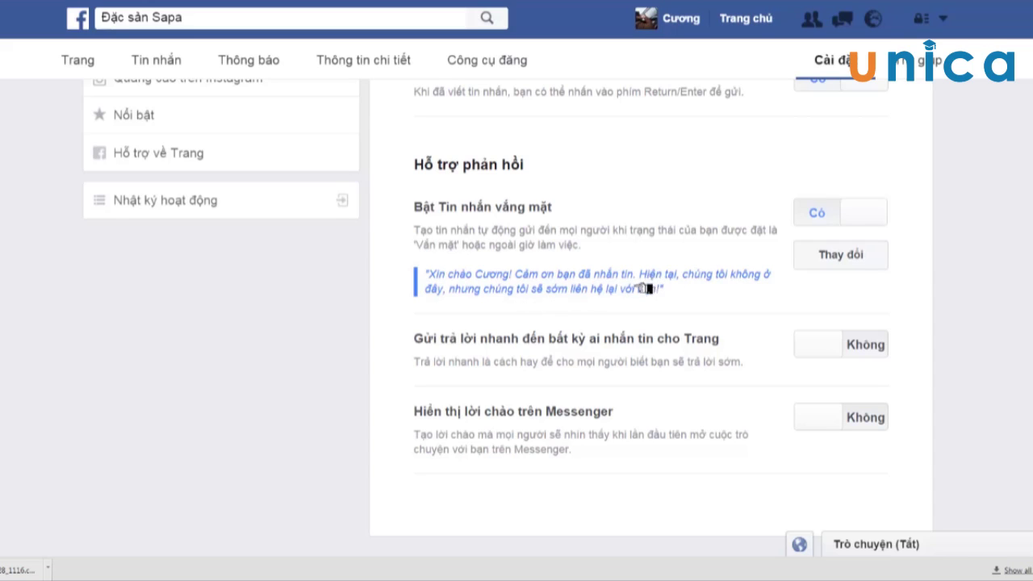
click(840, 255)
scroll(686, 309, down, 2)
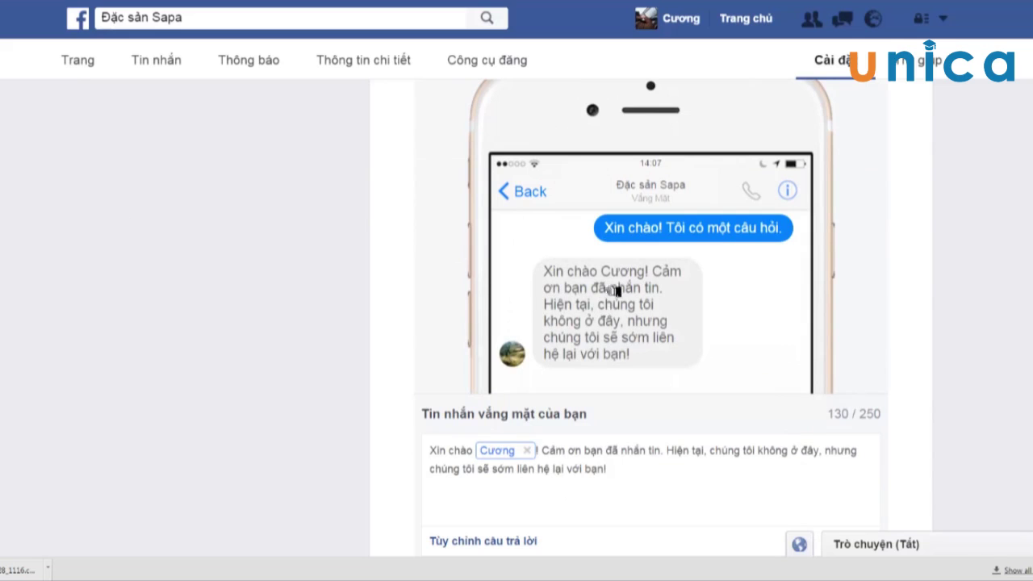
scroll(625, 375, down, 2)
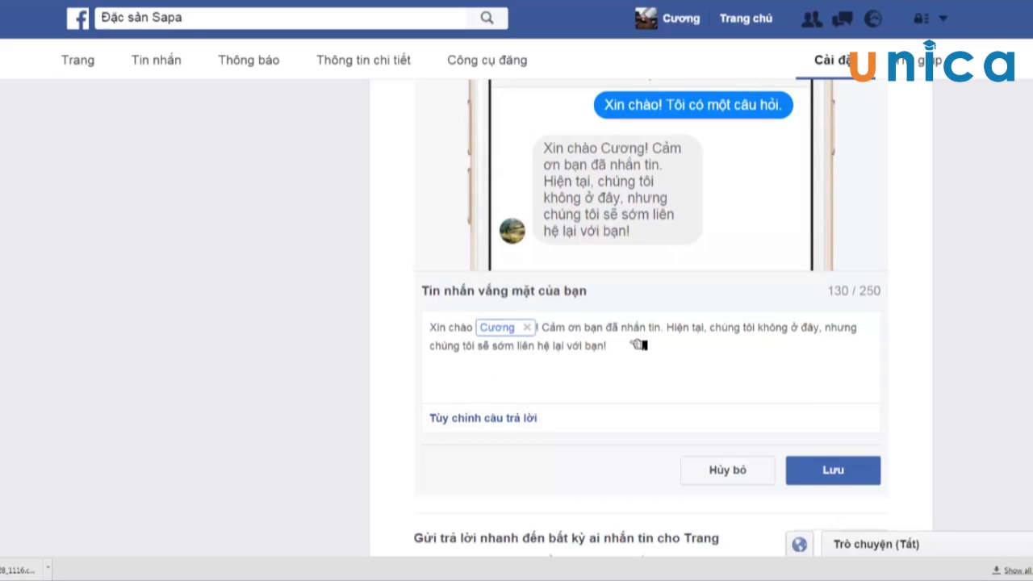
Step: Append 'Mời các bạn truy cập' plus the website URL placeholder to the away message
click(662, 353)
click(521, 429)
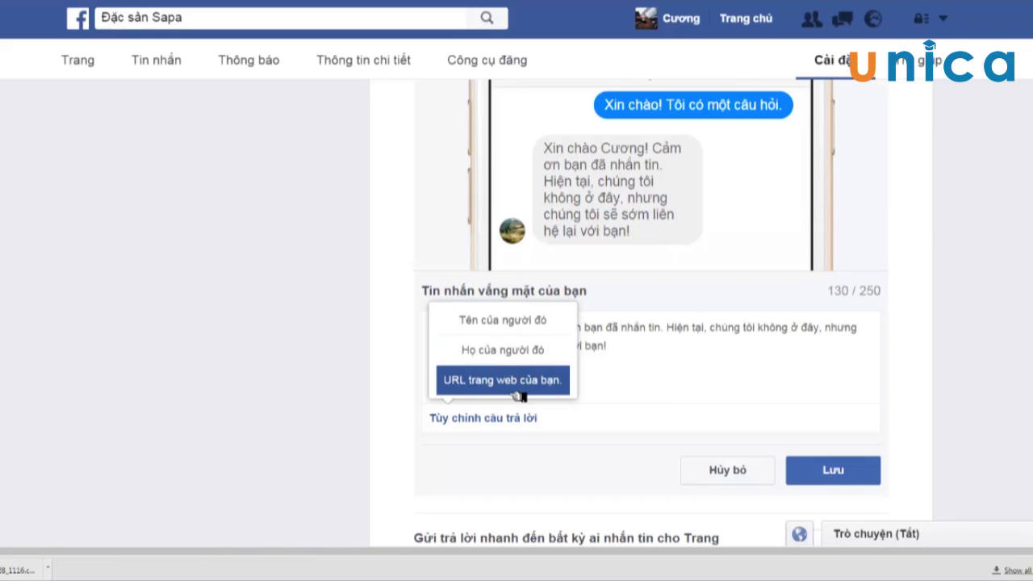
click(636, 363)
text(Mời các bạn truy cập)
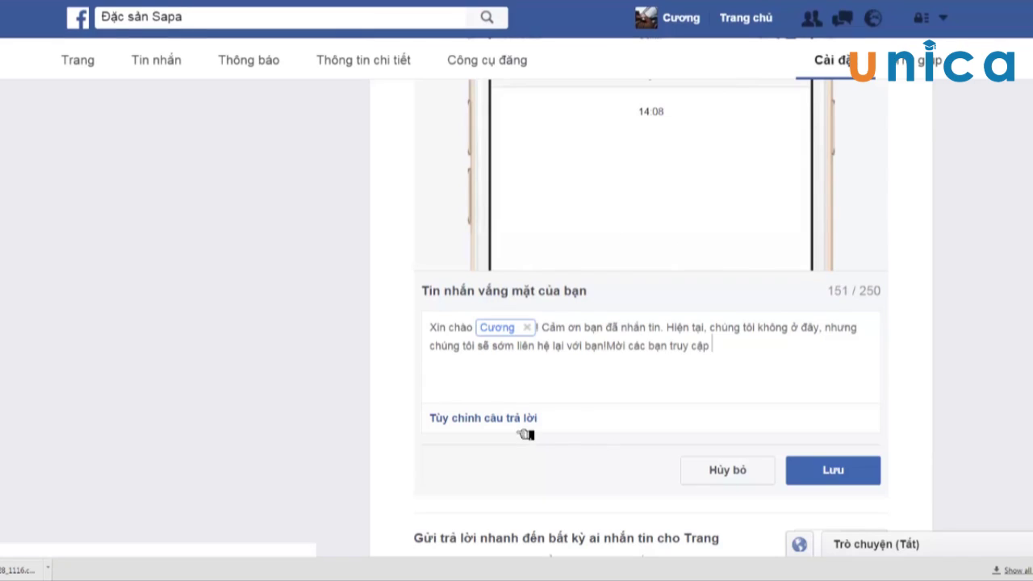
click(520, 428)
click(508, 390)
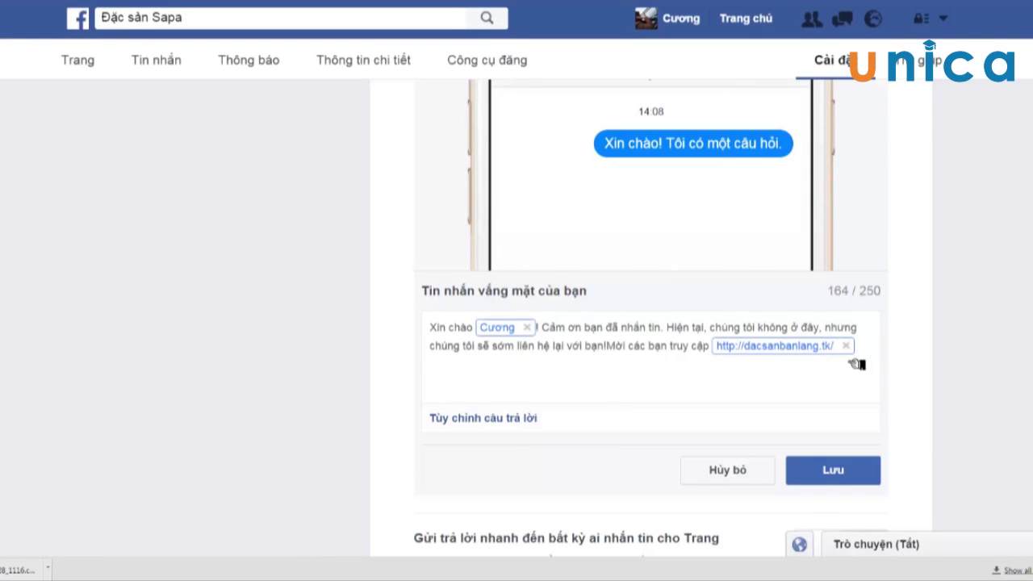
Step: Swap the name placeholder after Xin chào, trying the last-name tag and removing it
click(526, 327)
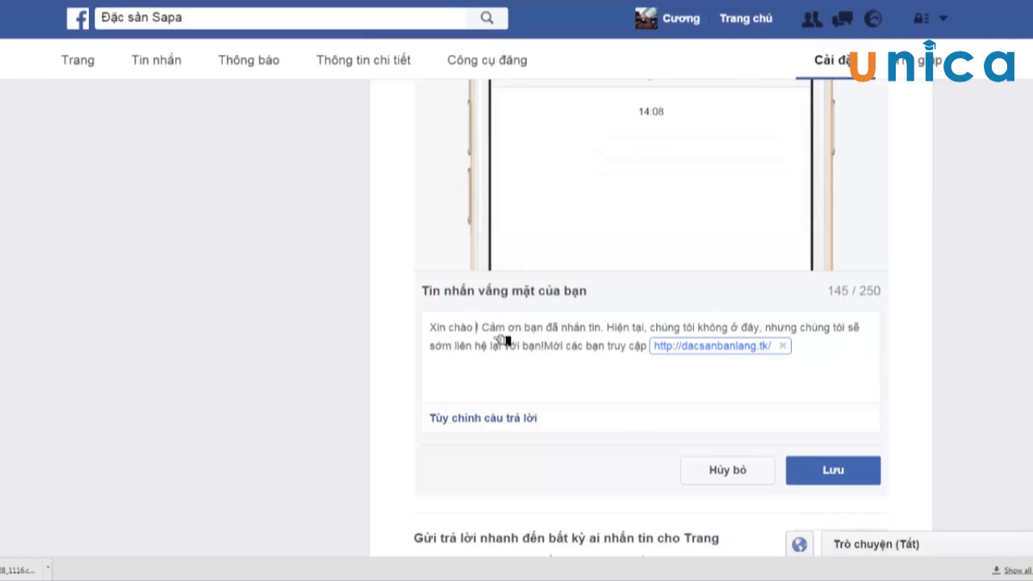
click(478, 420)
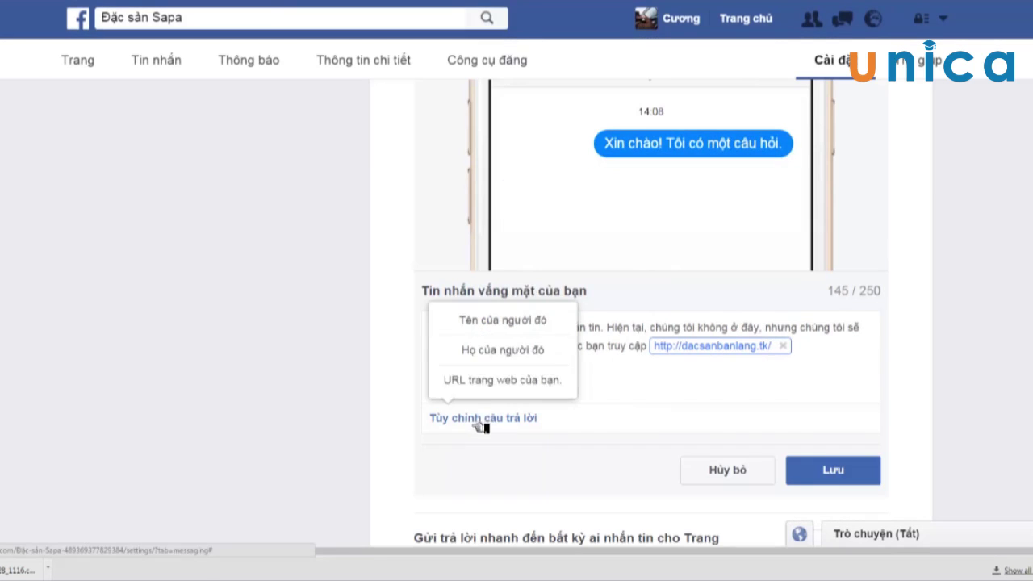
click(474, 351)
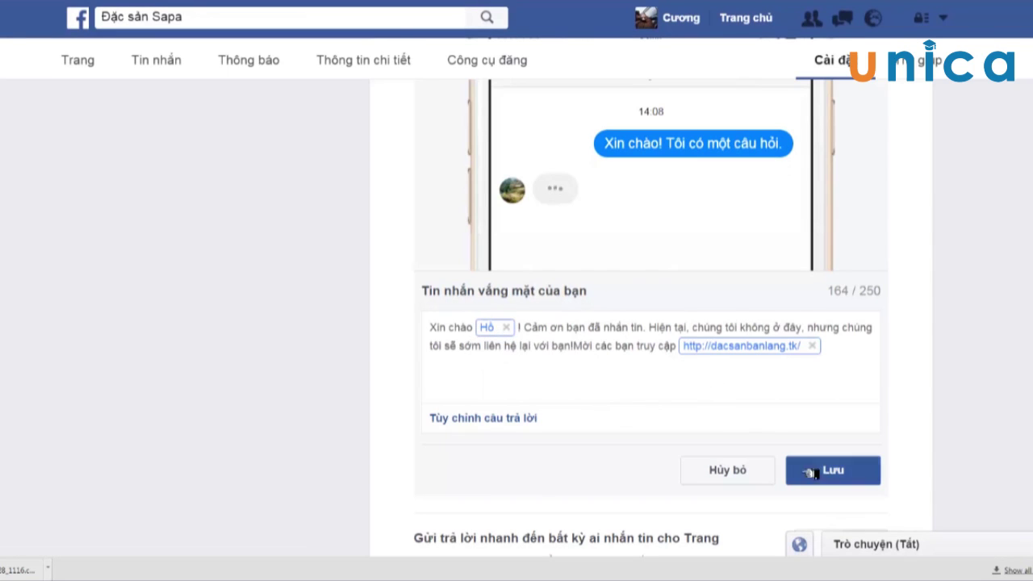
click(507, 328)
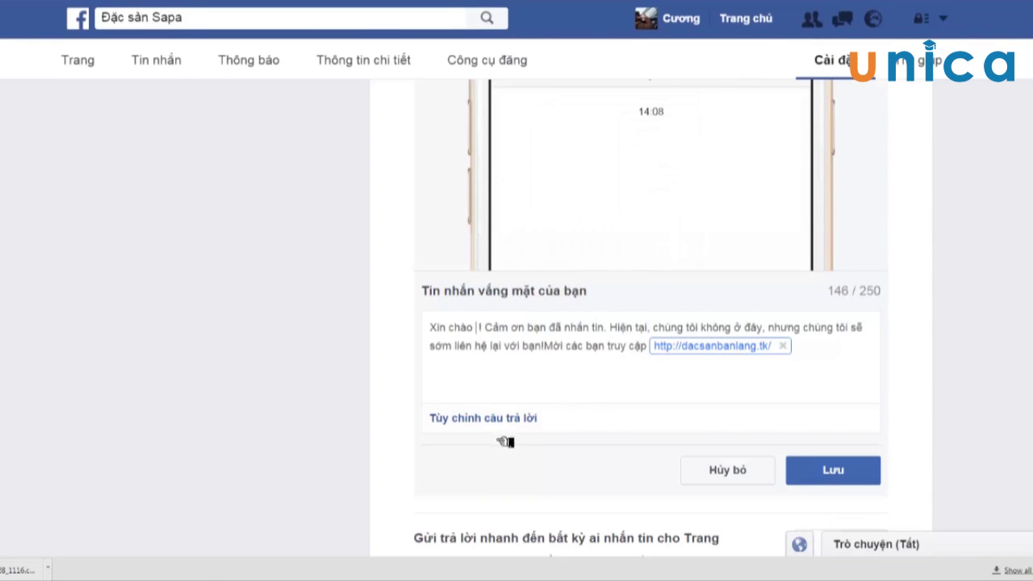
click(497, 418)
Step: Restore the first-name tag, remove the website link chip, and save the away message
click(508, 321)
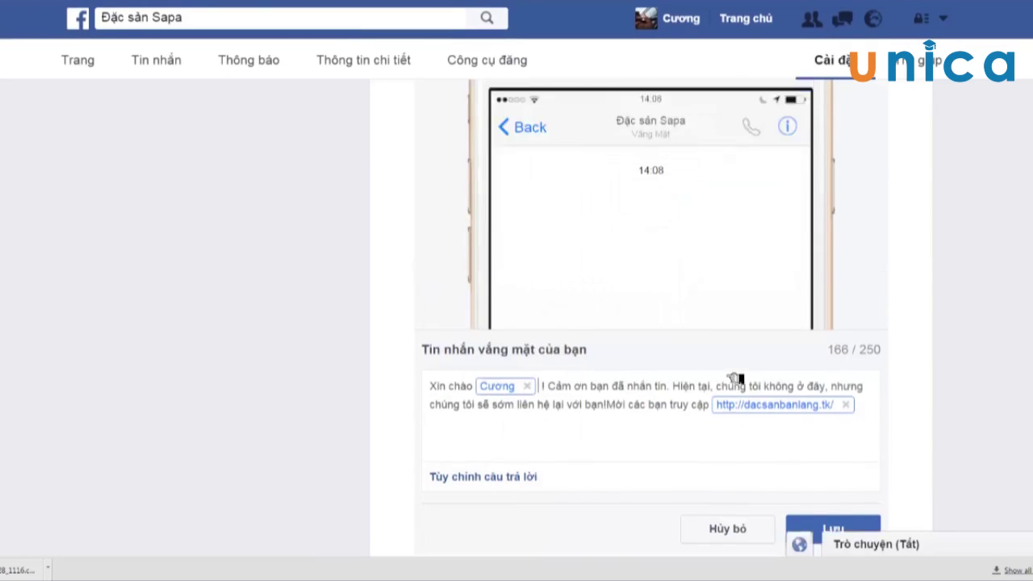
scroll(692, 335, up, 3)
scroll(726, 323, down, 1)
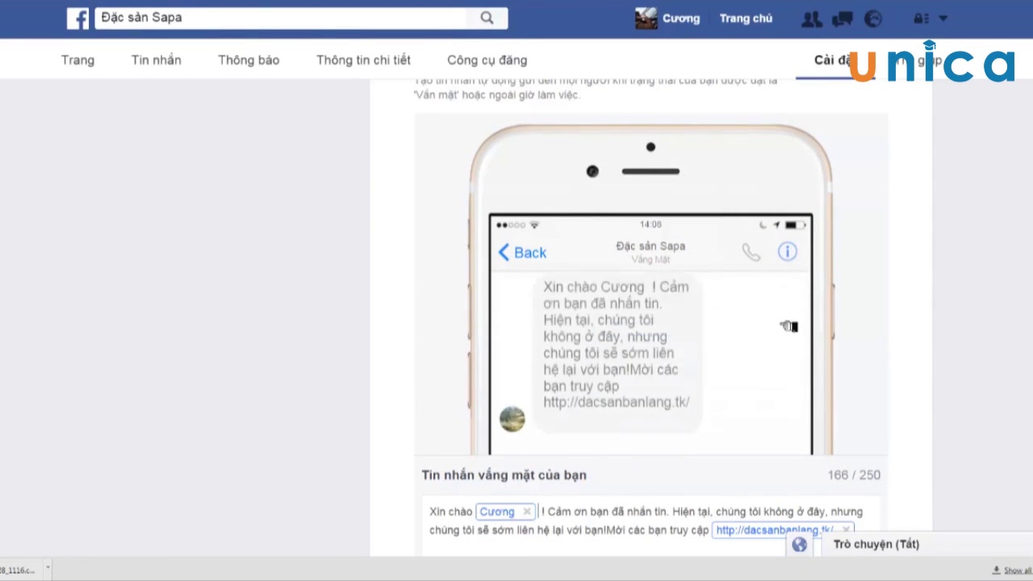
scroll(718, 355, down, 3)
scroll(723, 347, up, 2)
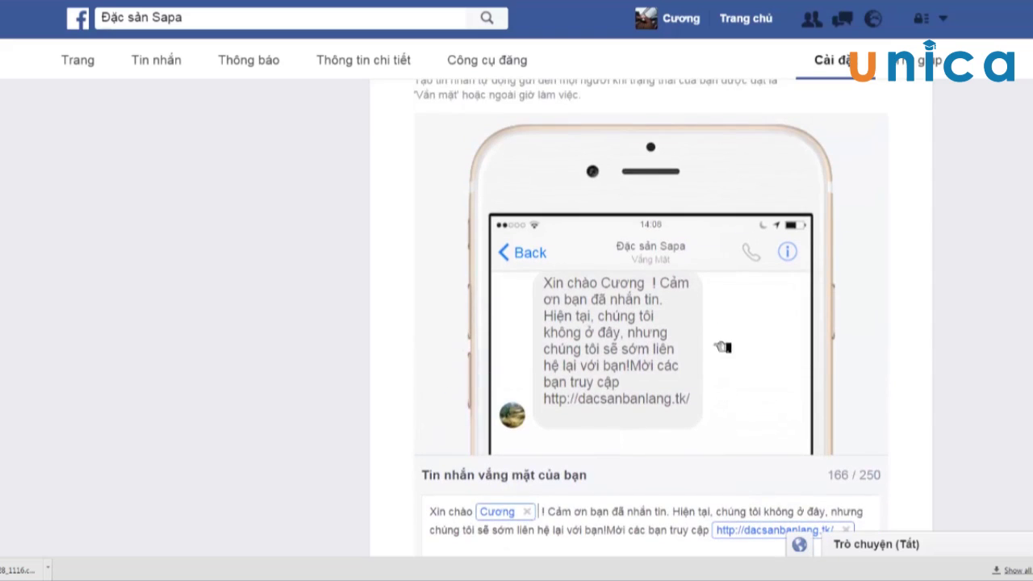
scroll(724, 346, down, 1)
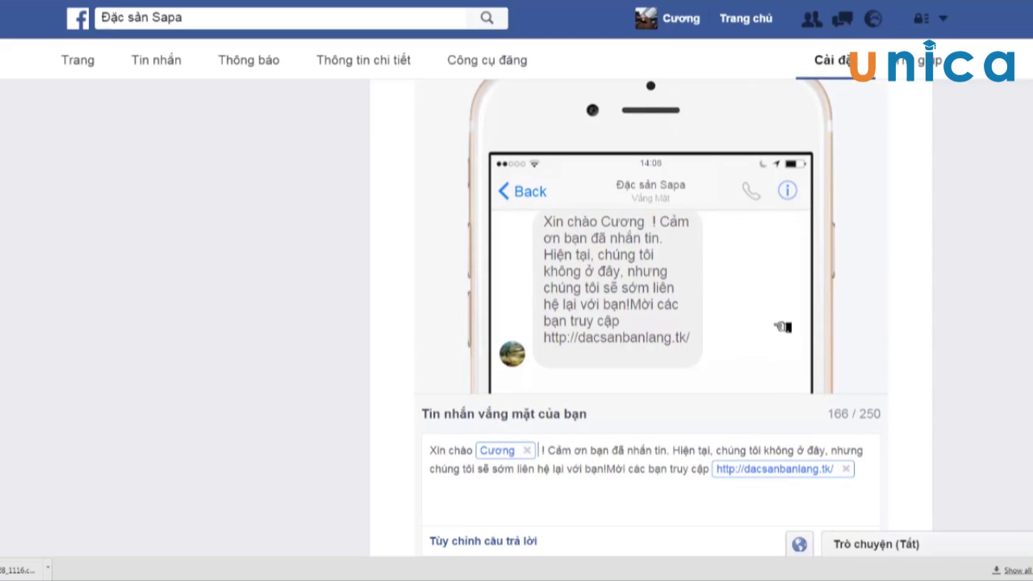
scroll(783, 338, down, 2)
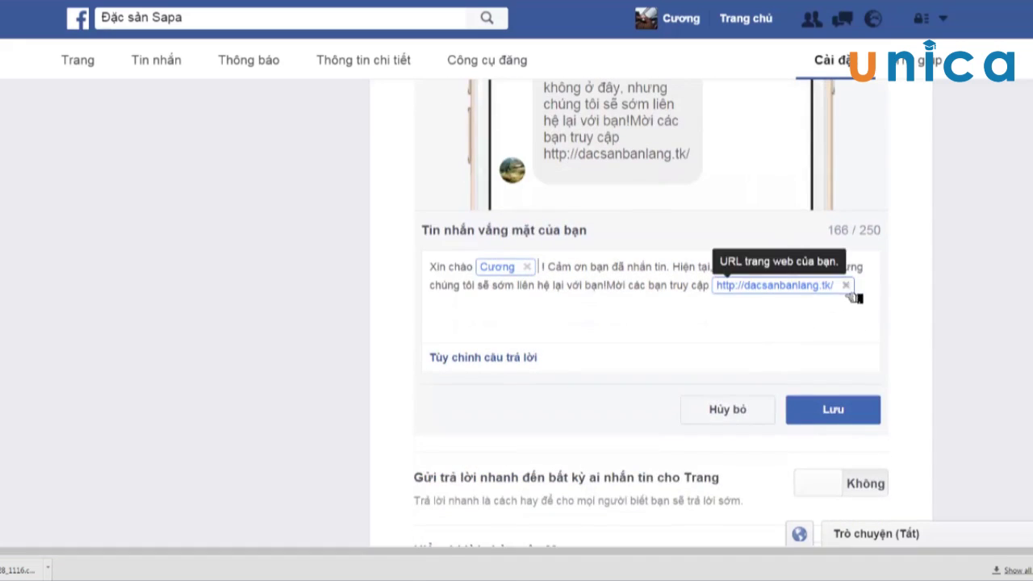
click(847, 288)
click(844, 411)
scroll(819, 336, up, 1)
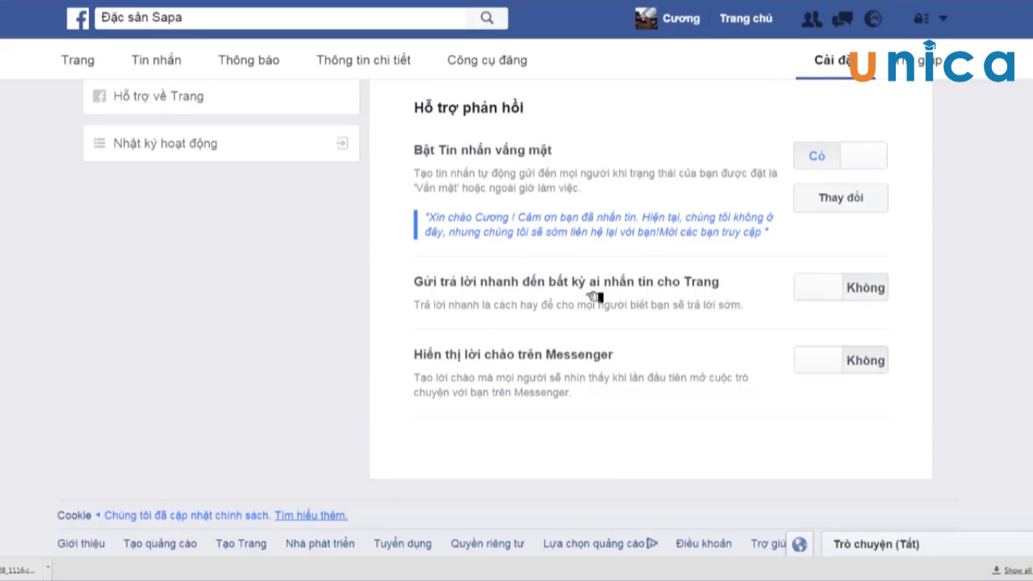
Step: Turn on instant replies, replace 'bạn' with the sender's first-name field, and save
click(880, 298)
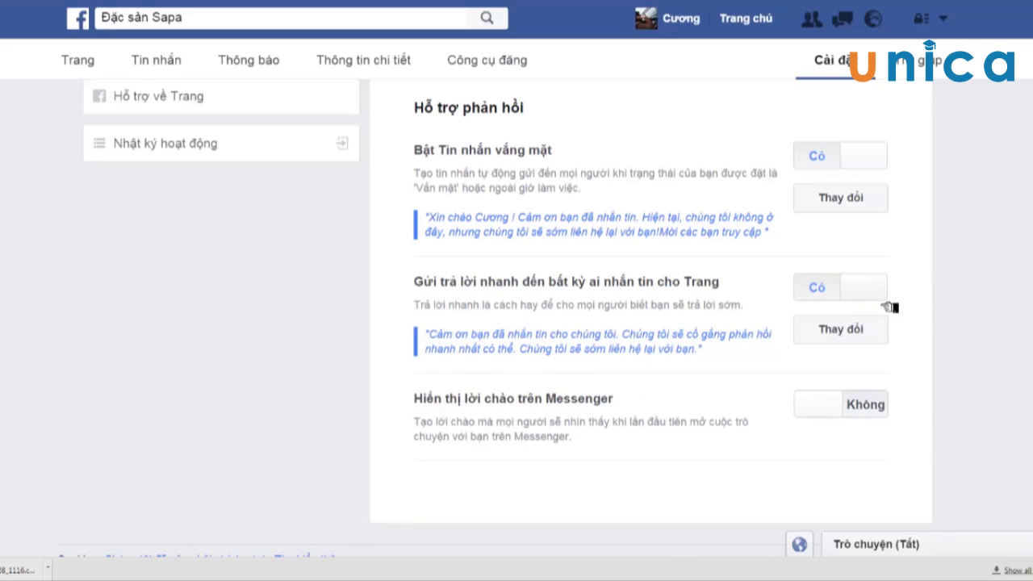
click(820, 332)
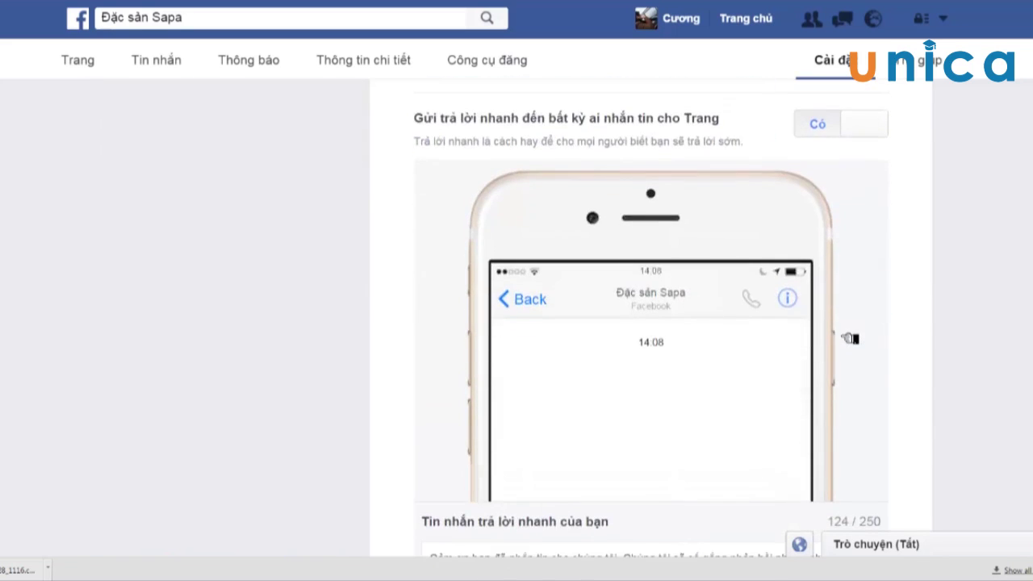
scroll(660, 388, down, 1)
scroll(565, 379, down, 2)
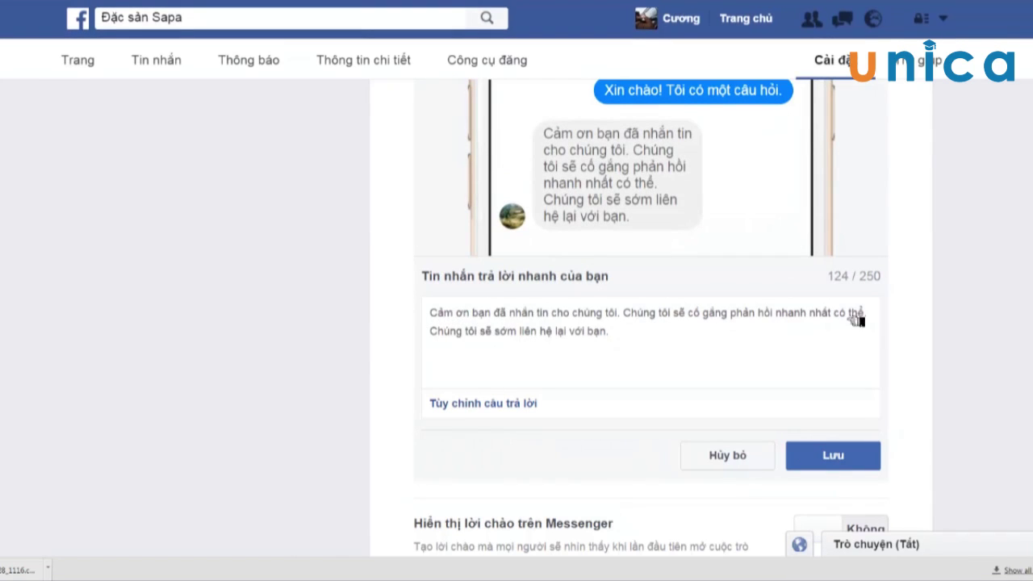
double_click(482, 317)
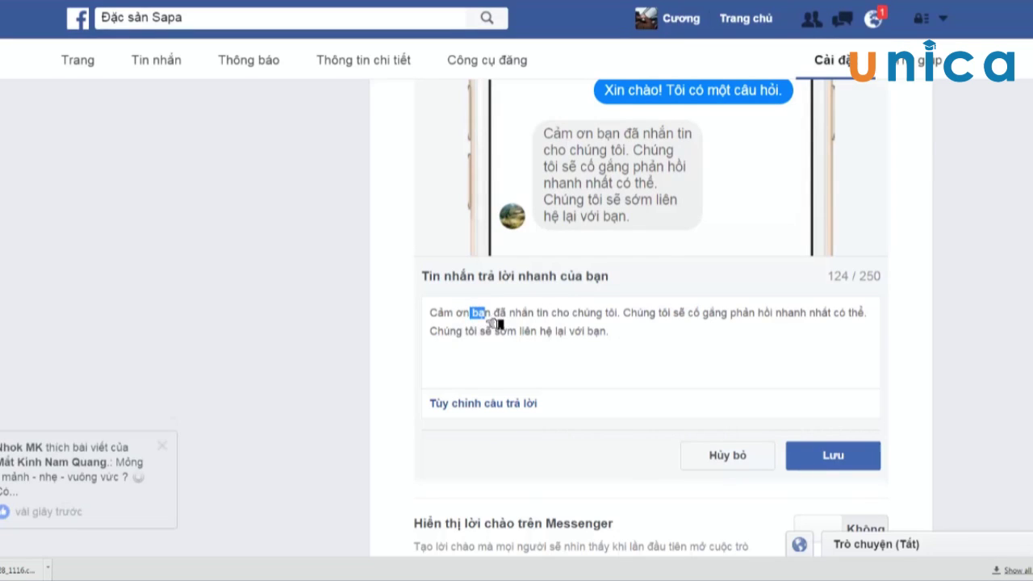
double_click(492, 319)
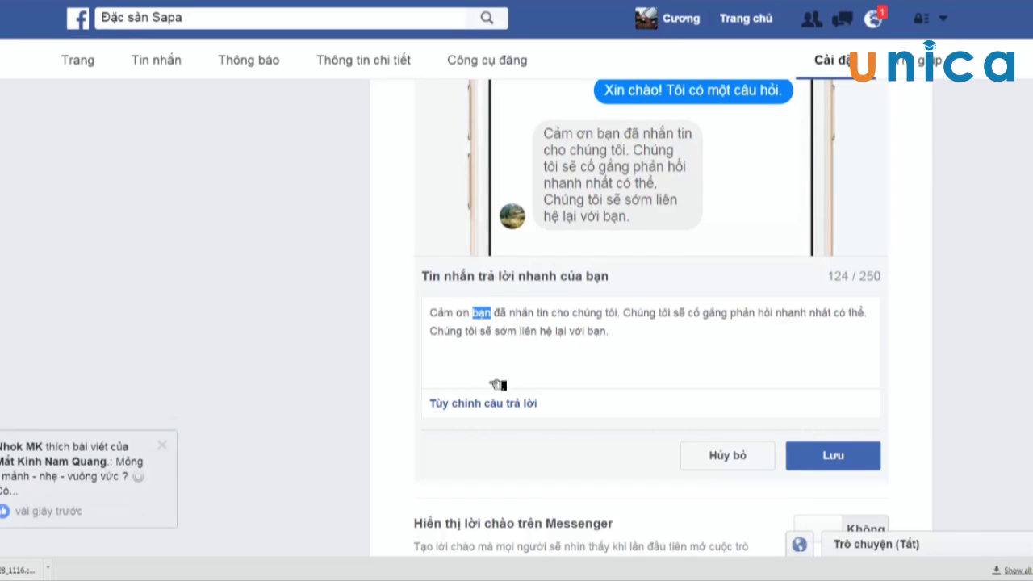
key(BackSpace)
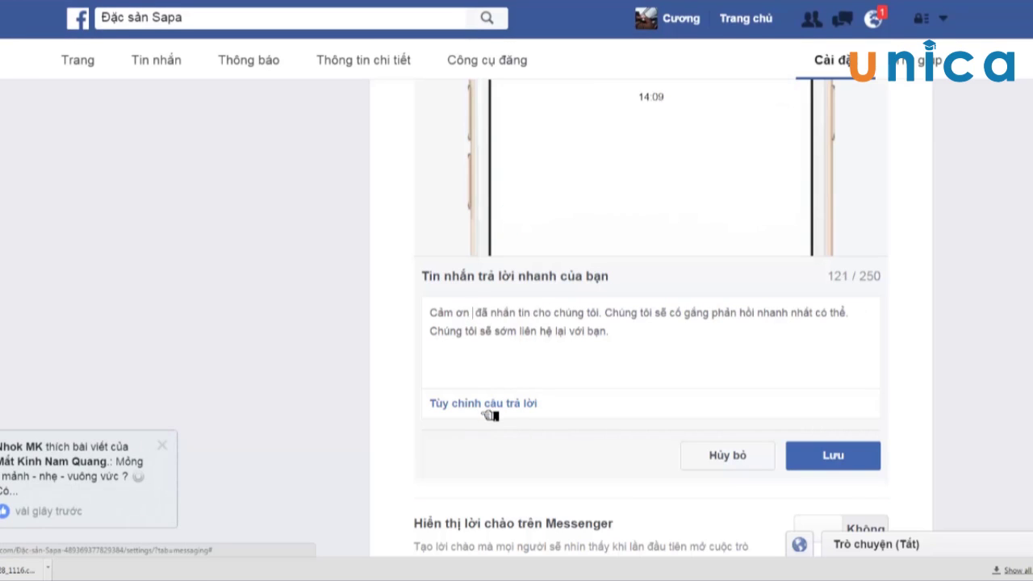
click(488, 412)
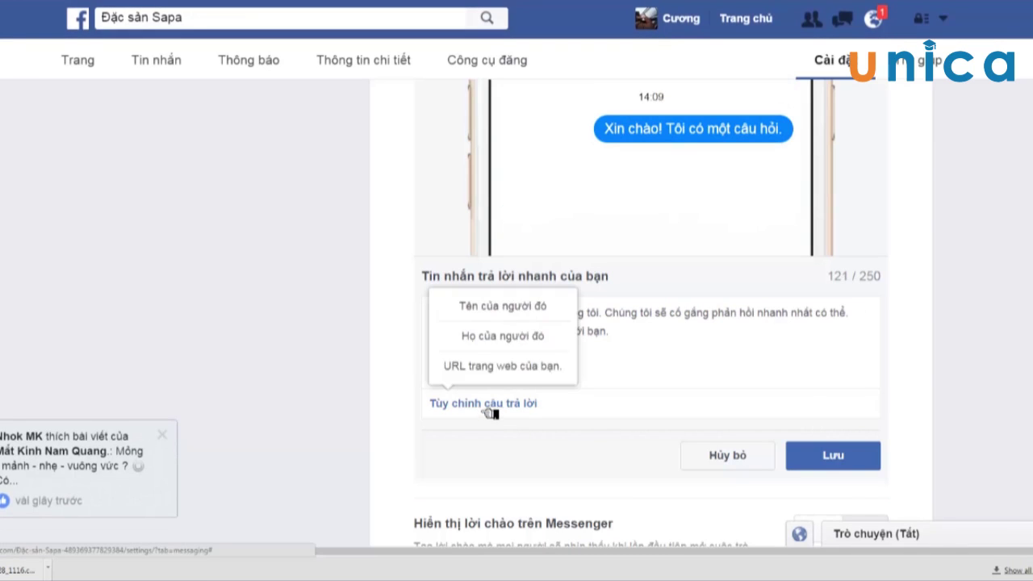
click(526, 302)
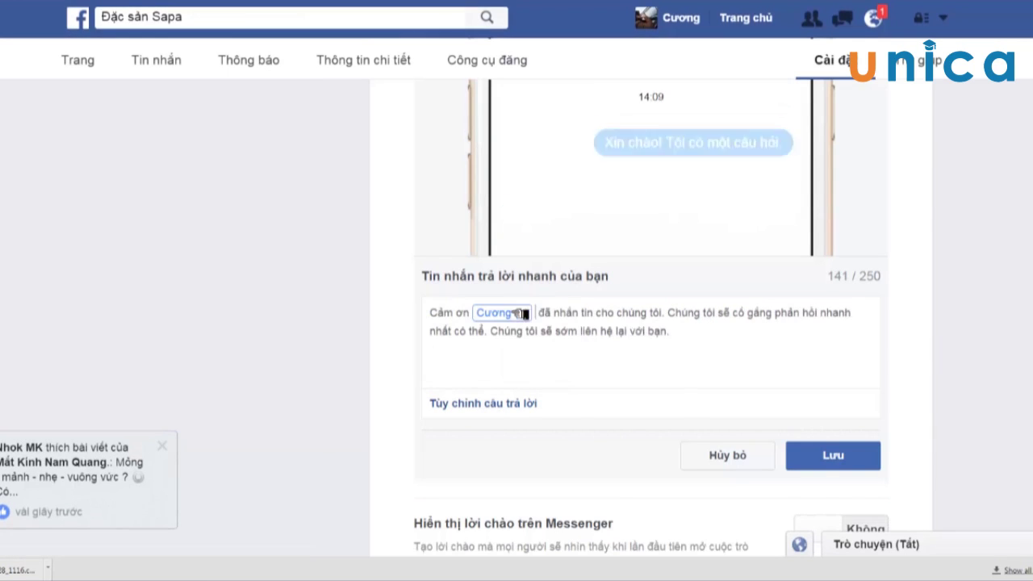
click(835, 455)
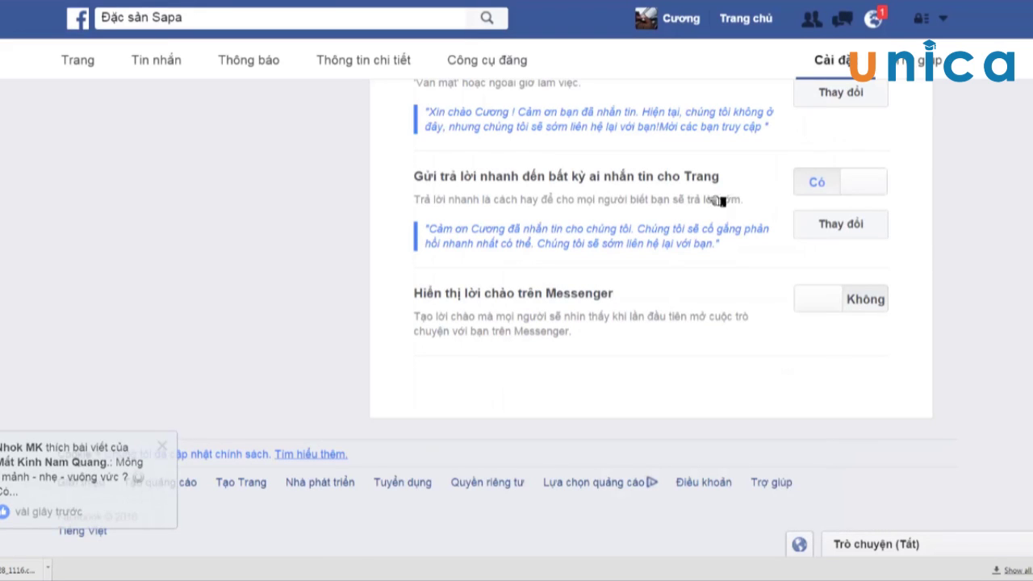
Step: Reopen the instant reply message and save it again unchanged
click(835, 228)
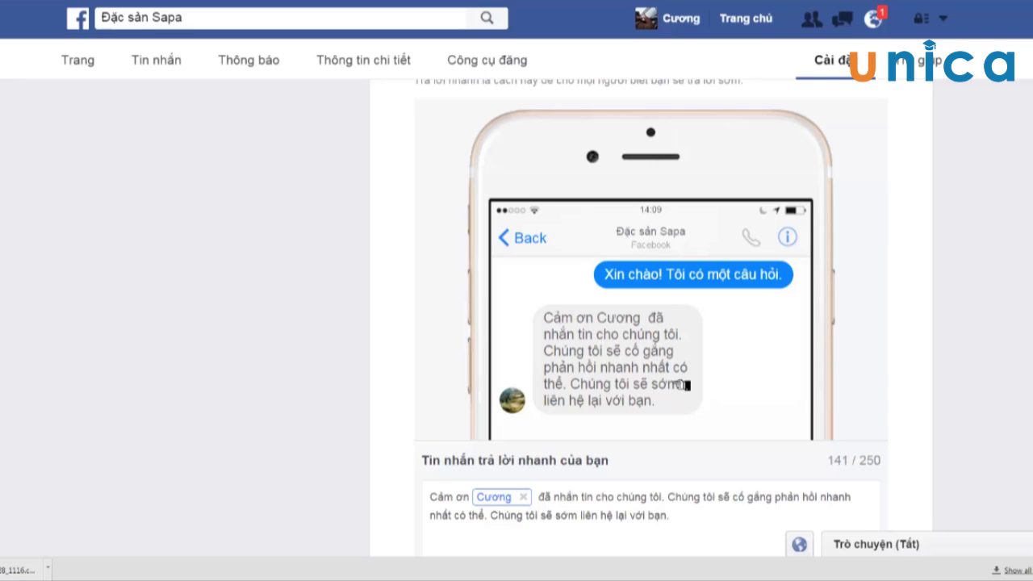
scroll(728, 403, down, 2)
scroll(729, 403, down, 2)
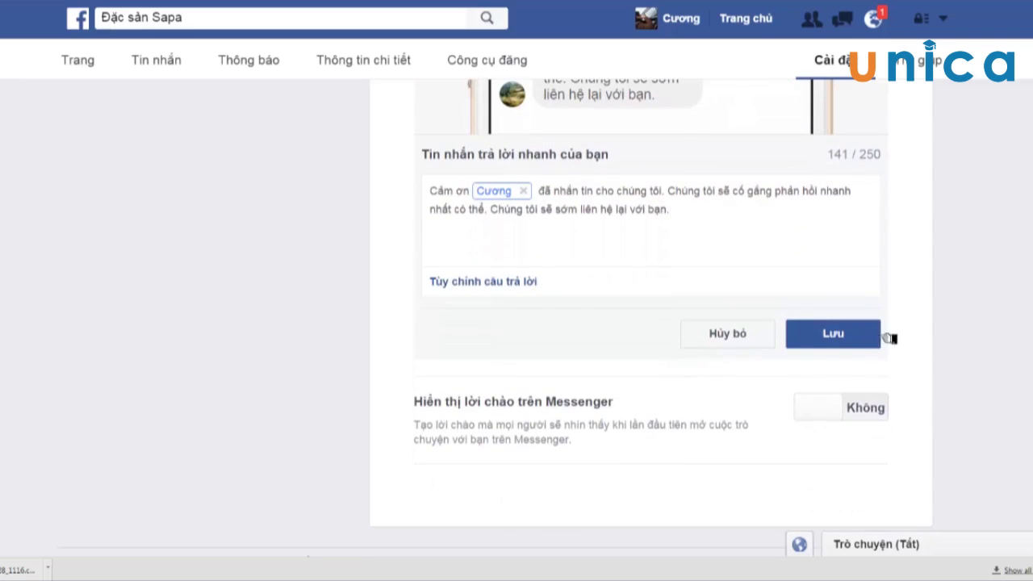
click(849, 343)
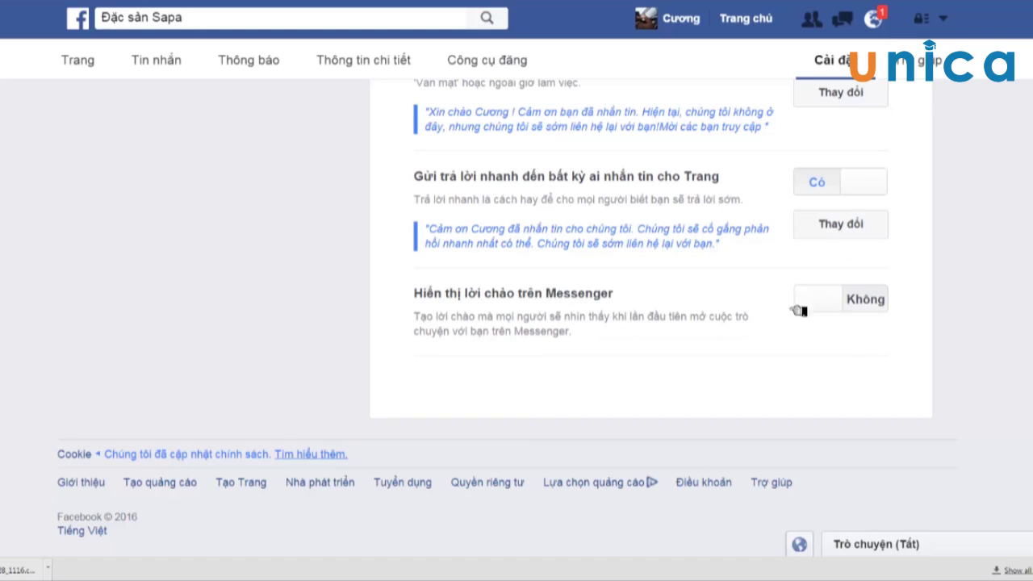
Step: Switch Hiển thị lời chào trên Messenger to Có and scroll back up to Cài đặt nhắn tin
click(858, 308)
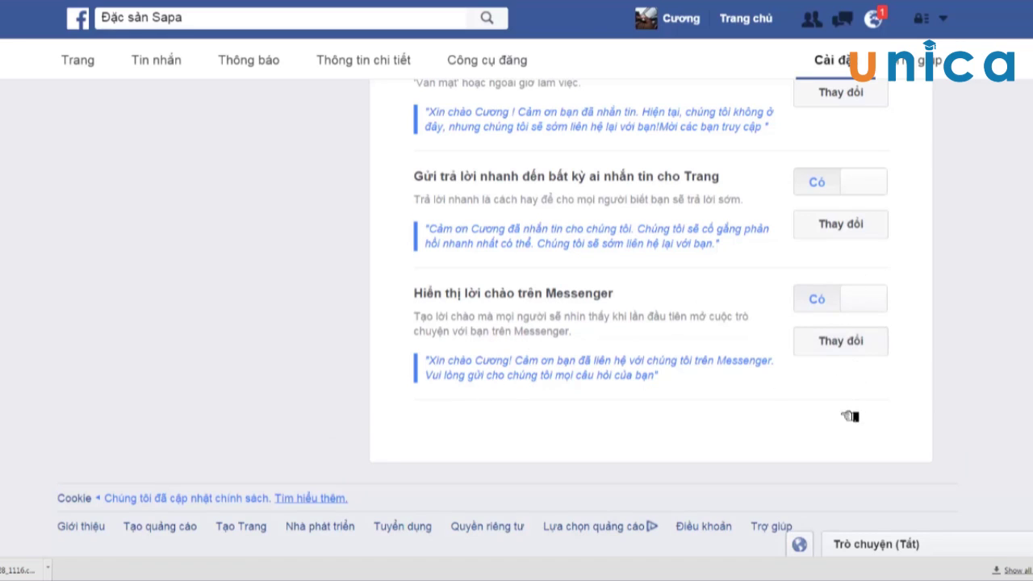
scroll(851, 416, up, 3)
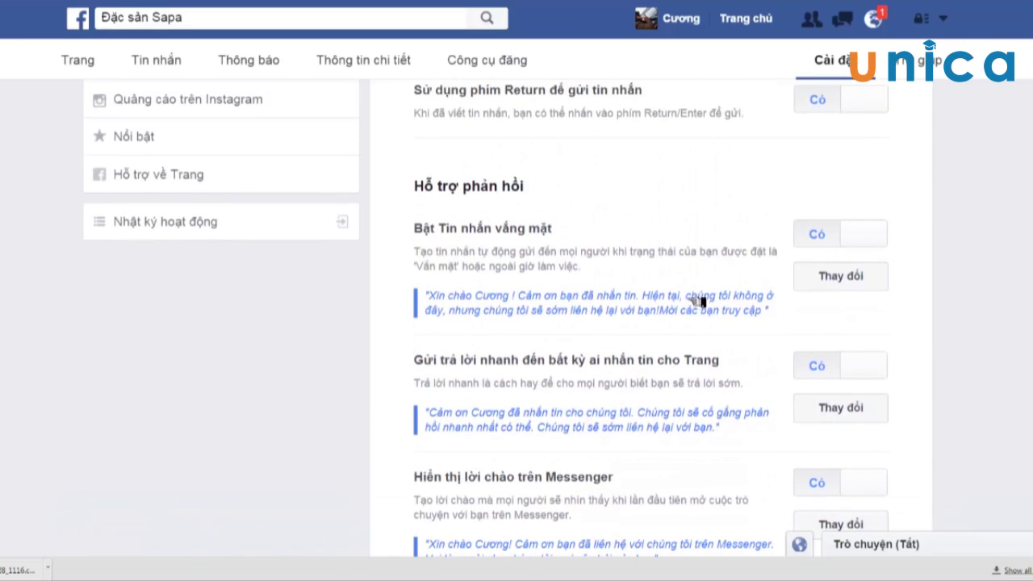
scroll(717, 213, up, 1)
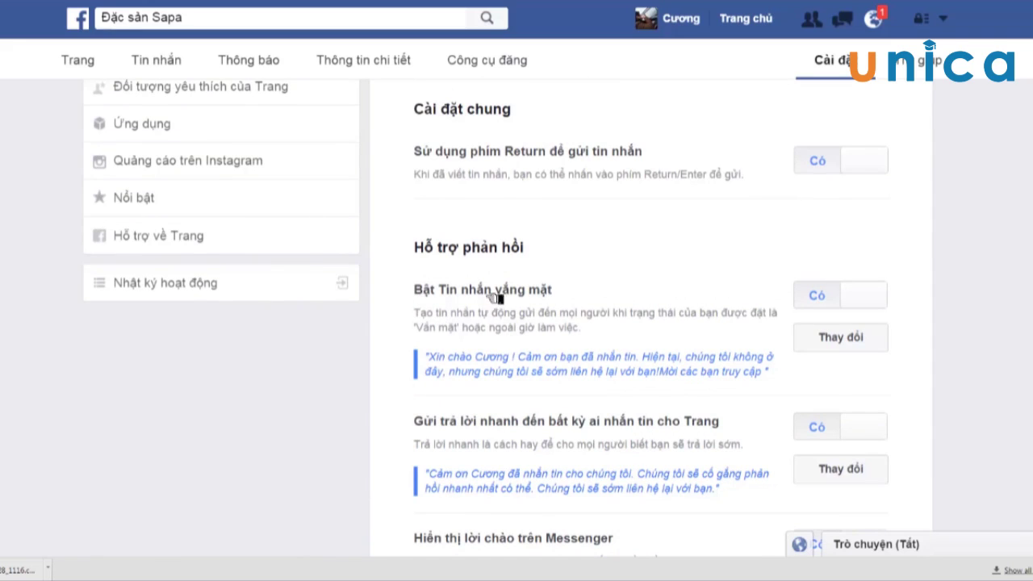
drag(494, 292, 556, 295)
click(421, 296)
drag(421, 300, 577, 296)
click(425, 292)
drag(434, 297, 594, 300)
click(560, 322)
scroll(584, 329, up, 5)
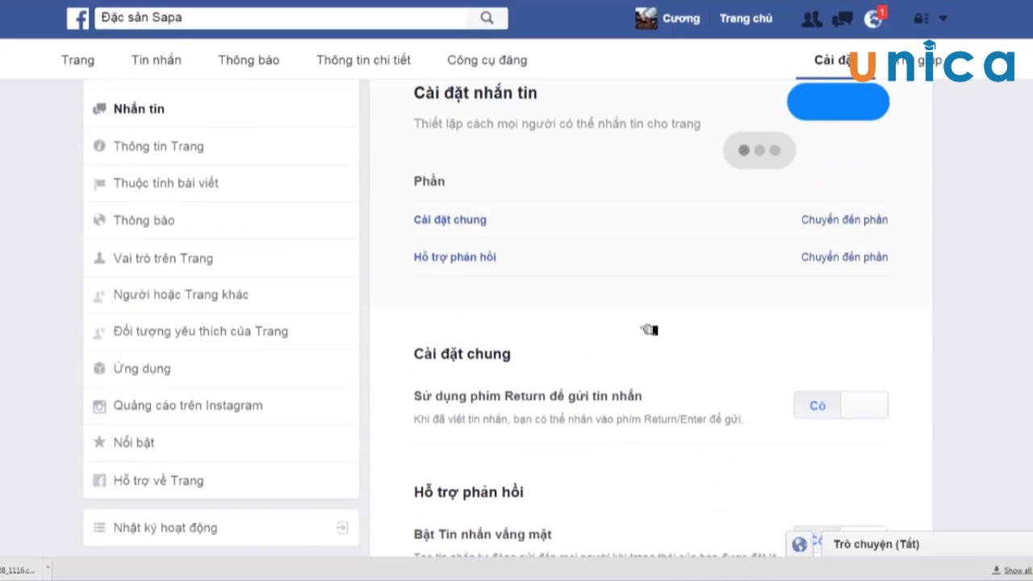
Step: Open the Tin nhắn inbox and toggle the 12-hour Vắng mặt status on, then off
click(173, 65)
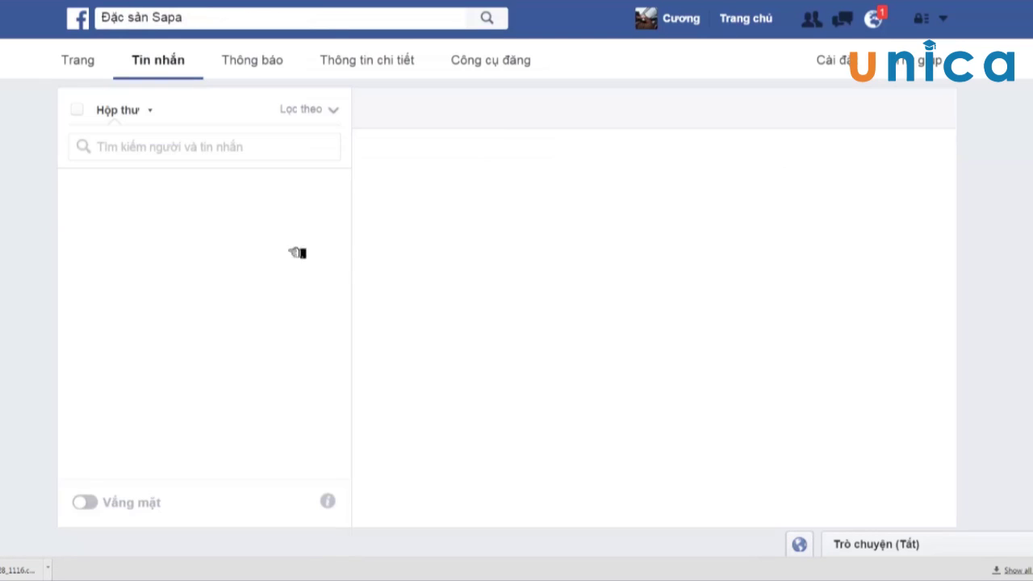
mouse_move(84, 502)
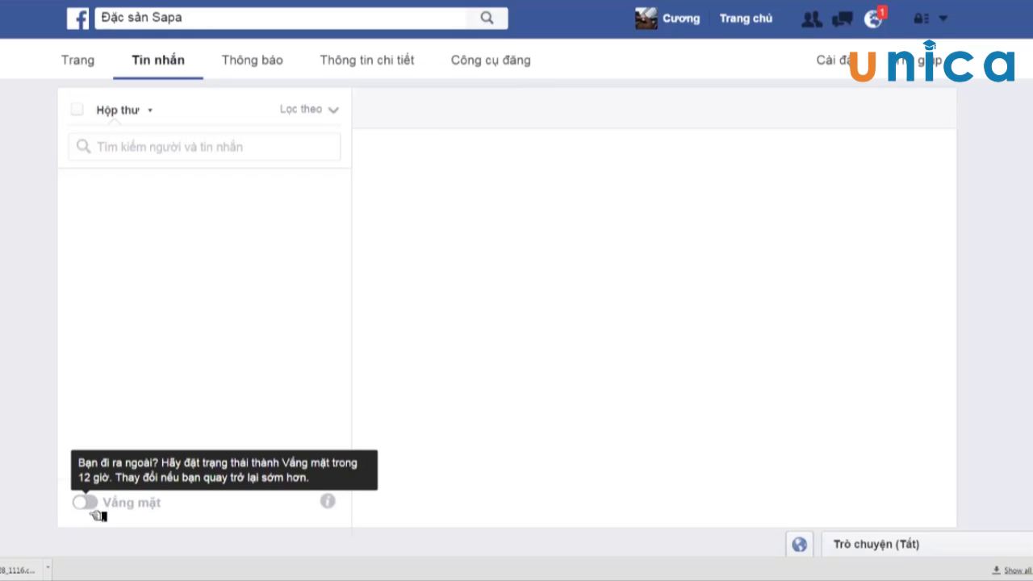
click(90, 506)
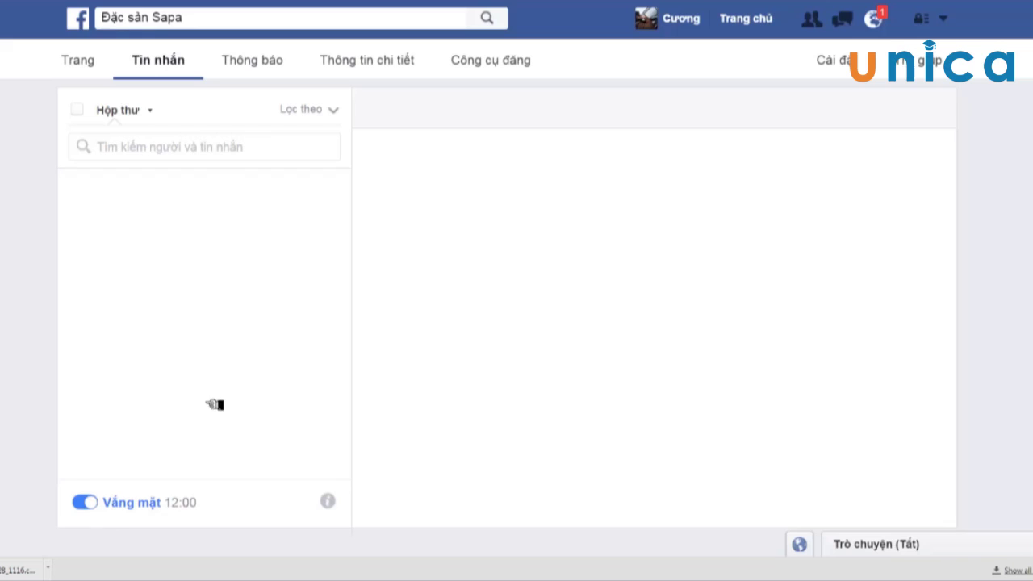
click(84, 502)
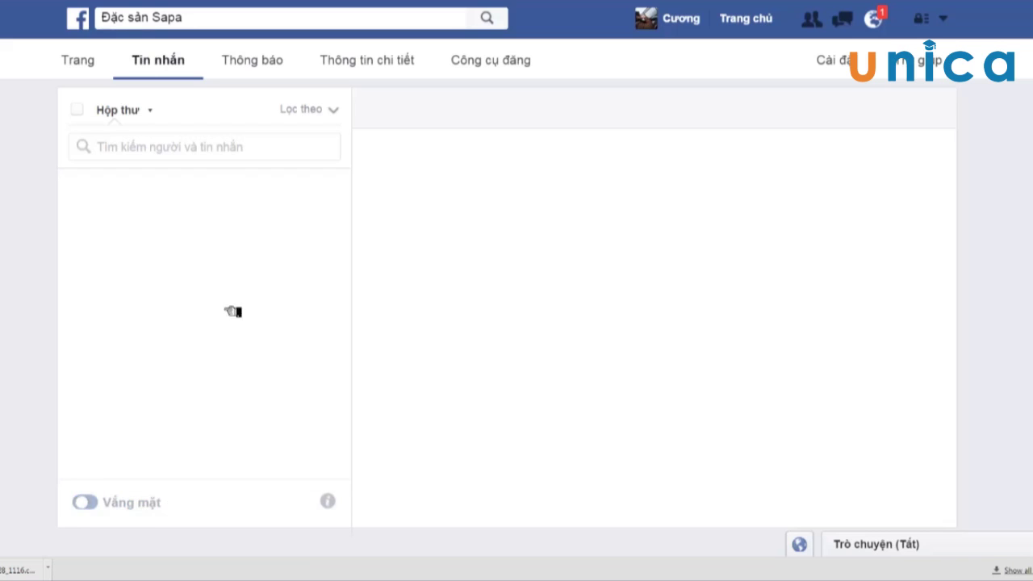
Step: Review Đặc sản Sapa's Giới thiệu info, then switch to the Luxi Beauty Page
click(103, 63)
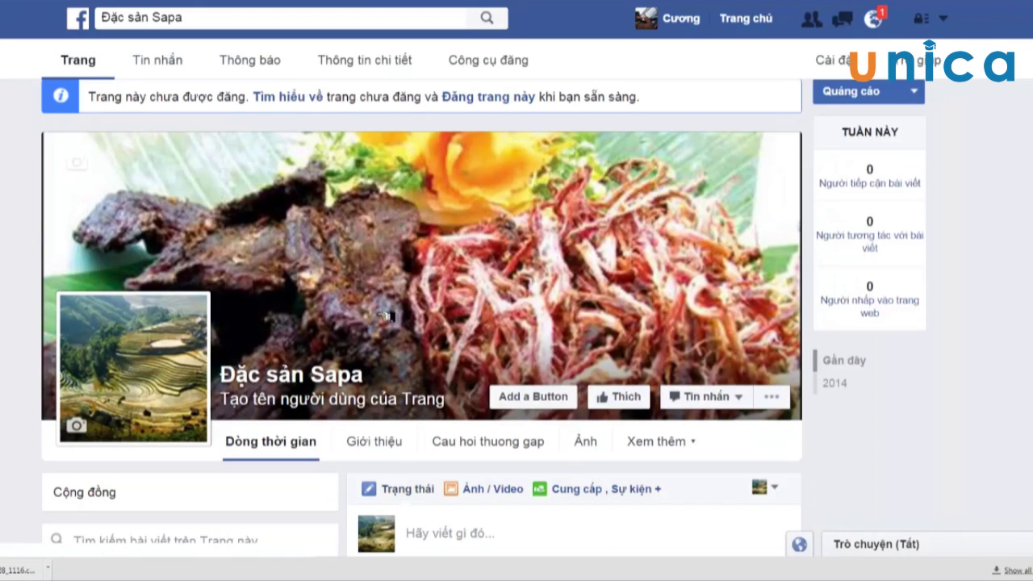
click(374, 441)
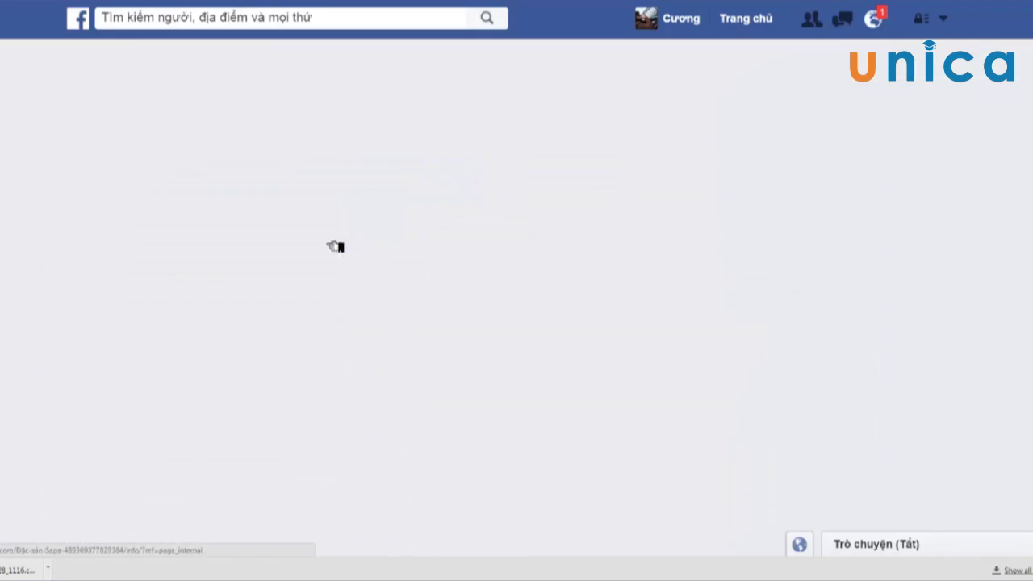
scroll(216, 374, down, 3)
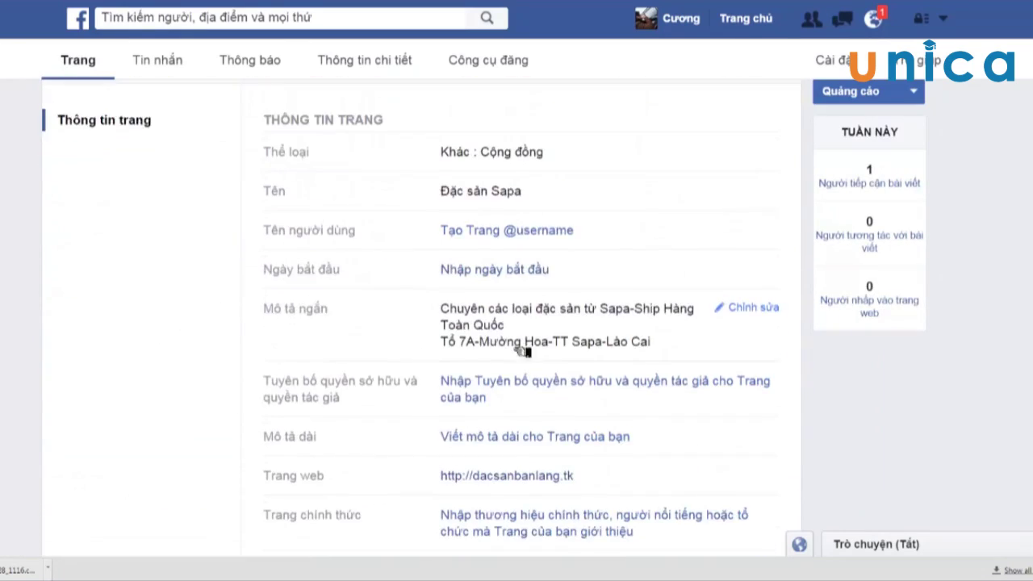
scroll(600, 484, up, 5)
scroll(563, 452, down, 3)
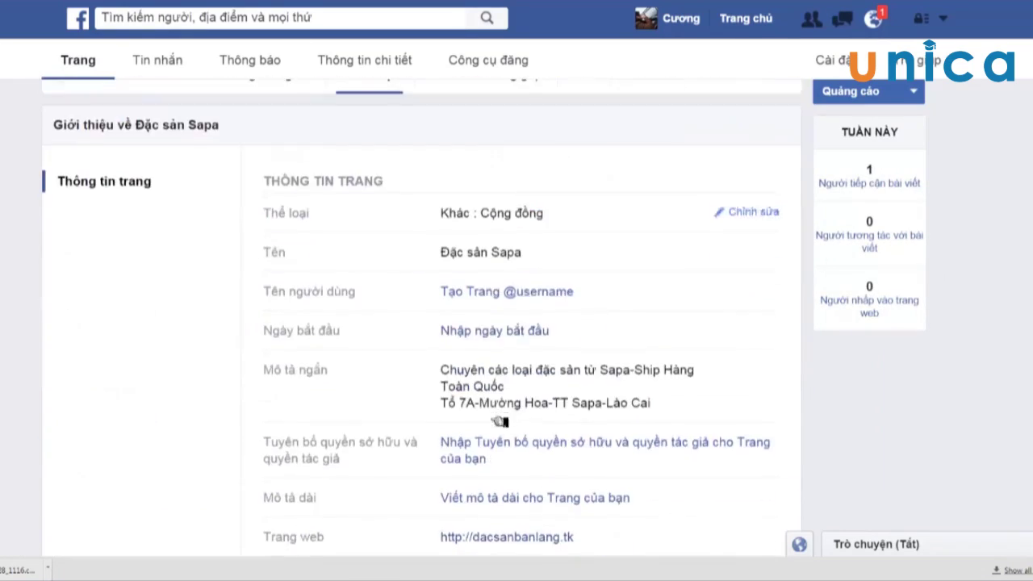
scroll(526, 433, up, 2)
scroll(517, 443, up, 2)
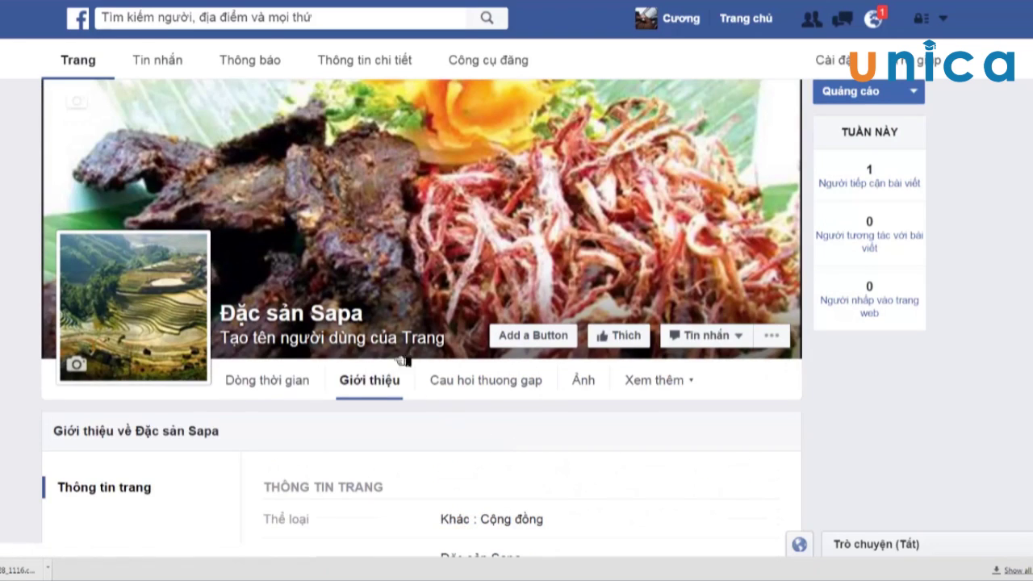
scroll(410, 468, up, 1)
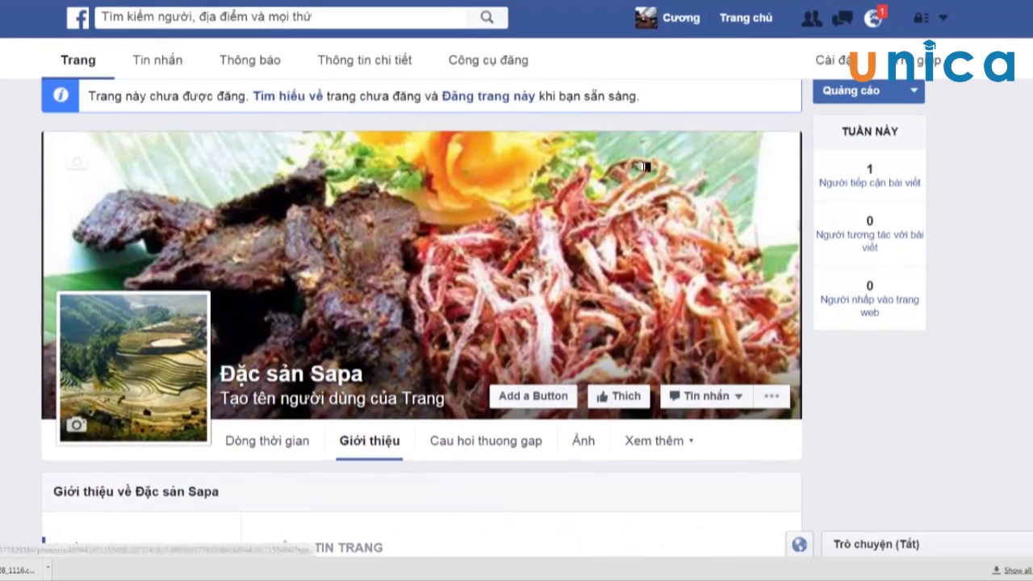
click(944, 21)
click(807, 70)
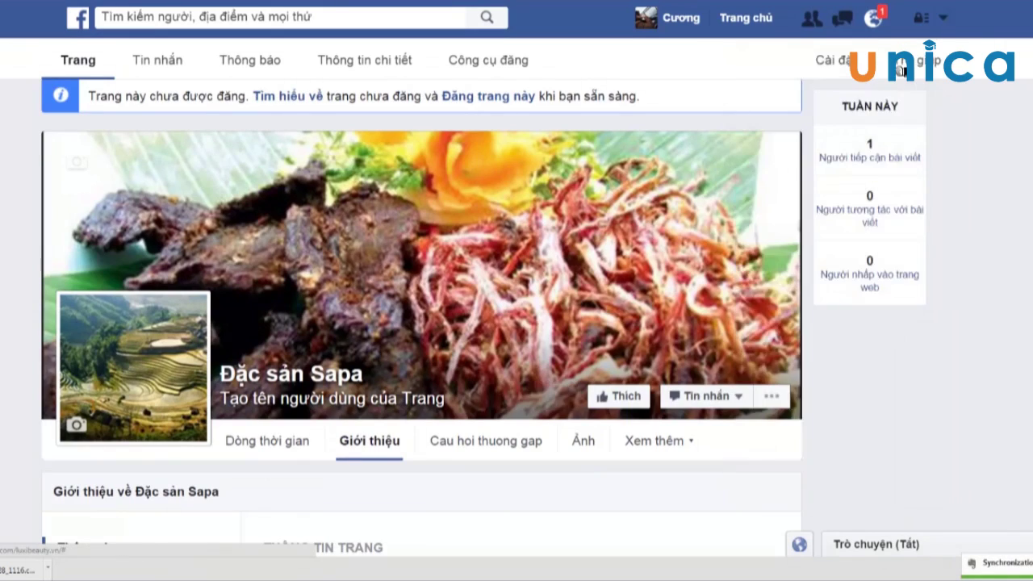
Step: Open Luxi Beauty's Giới thiệu > Thông tin trang and scroll through its info rows
scroll(407, 283, down, 2)
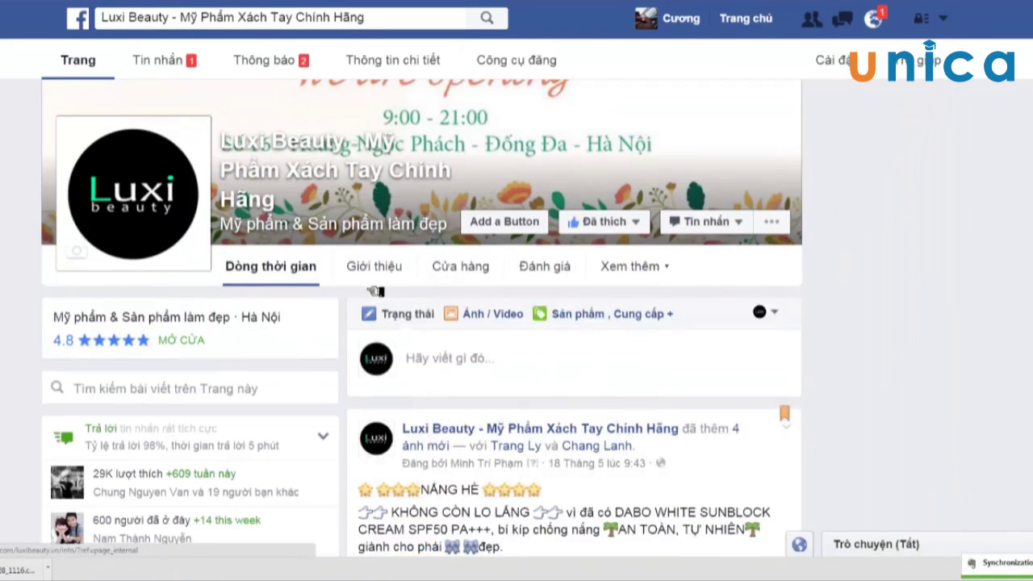
click(383, 279)
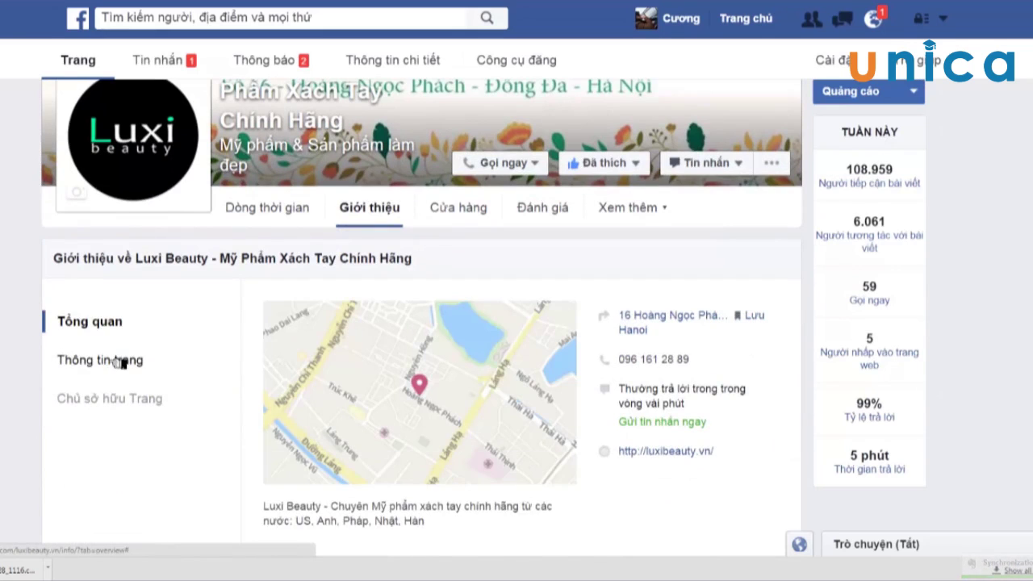
click(119, 363)
scroll(452, 359, down, 5)
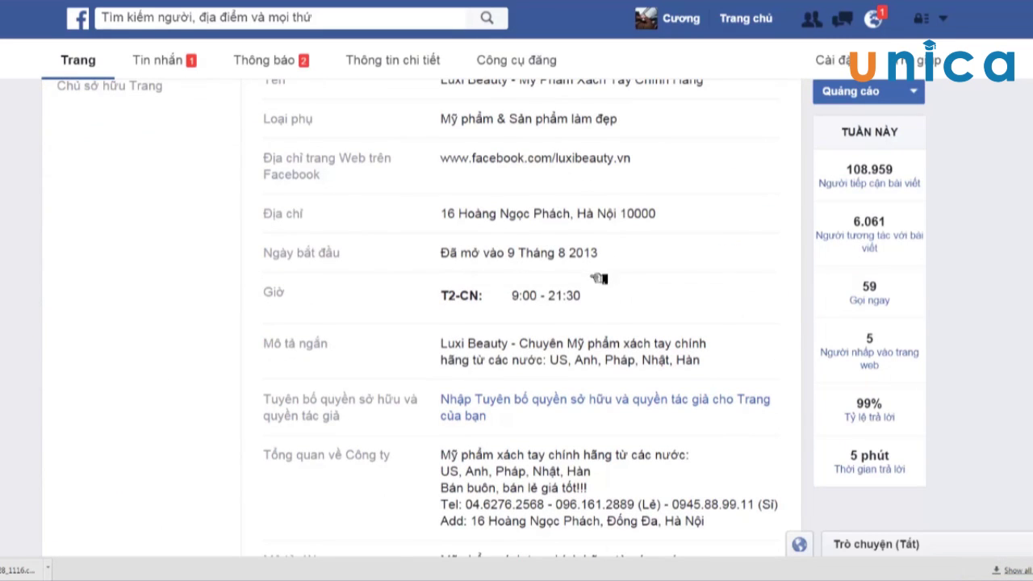
scroll(593, 278, down, 2)
scroll(589, 323, down, 3)
scroll(490, 412, down, 1)
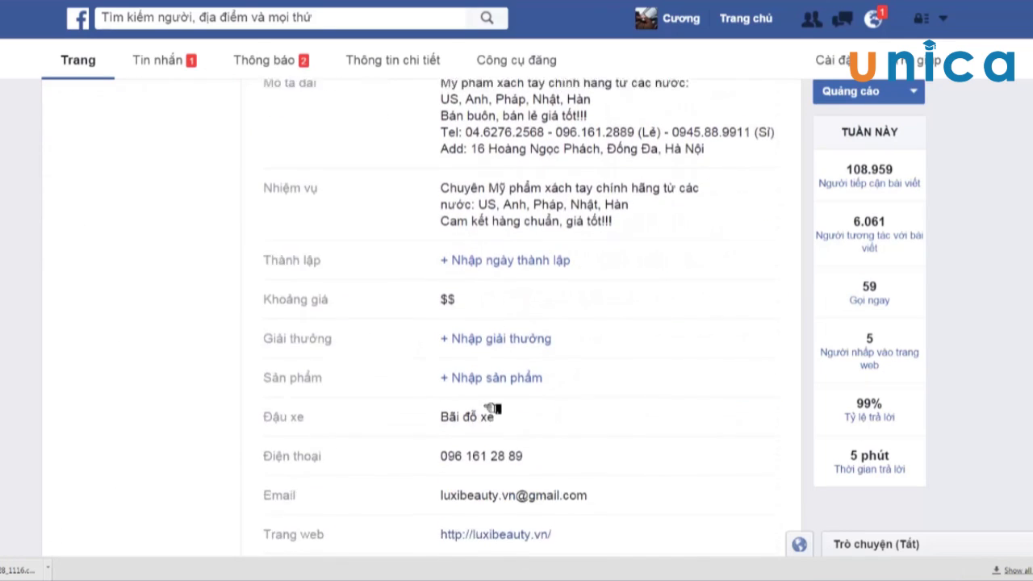
scroll(500, 396, down, 1)
scroll(551, 210, up, 2)
scroll(549, 206, up, 3)
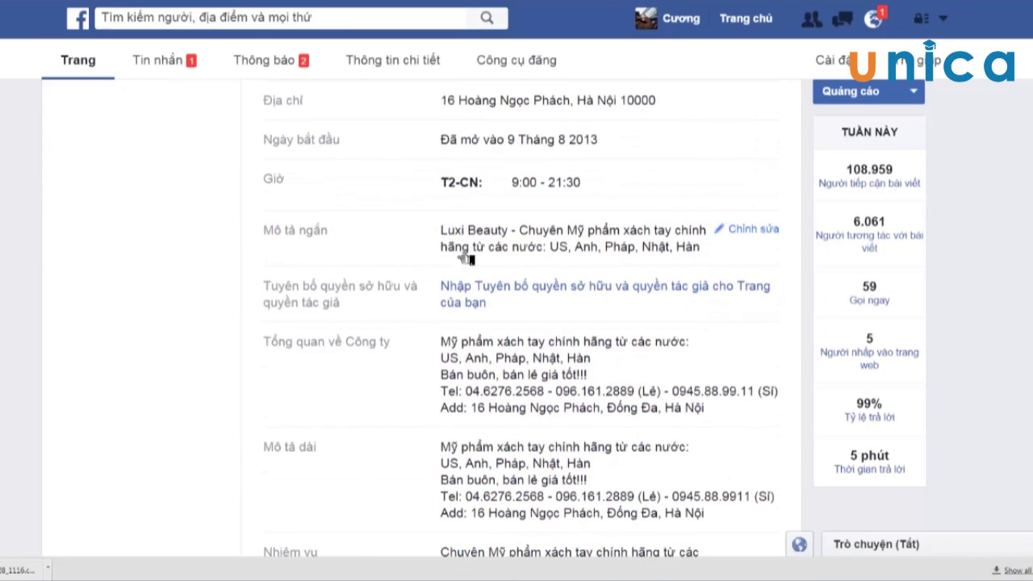
Step: Open the Giờ row to view the 9:00 - 21:30 opening hours
click(771, 177)
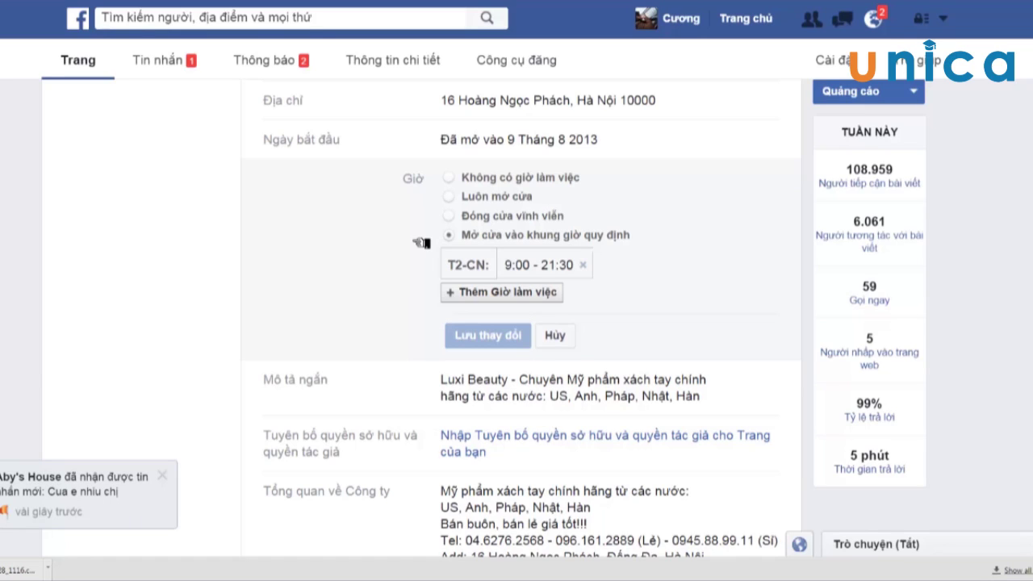
scroll(386, 337, up, 4)
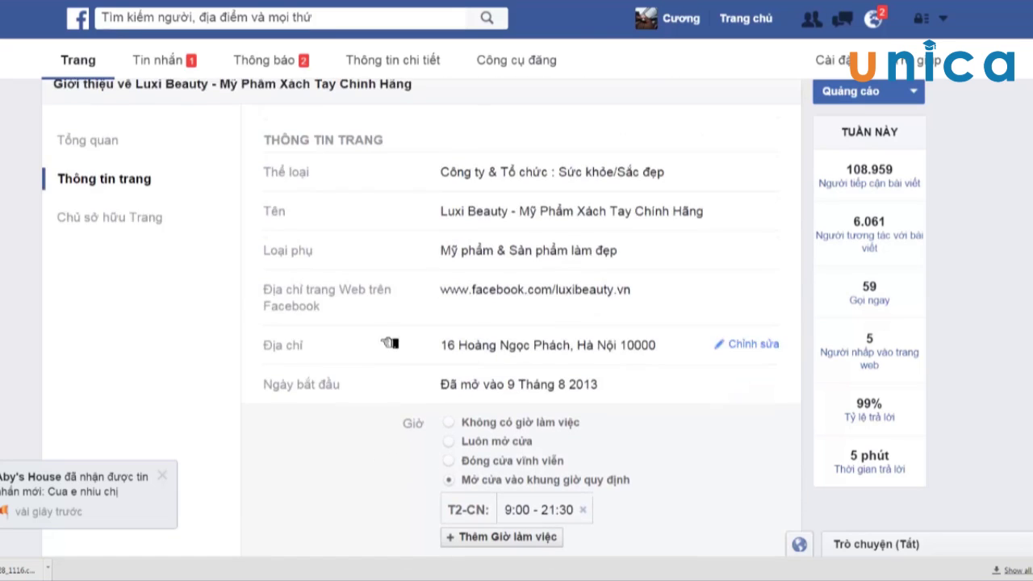
scroll(389, 372, up, 3)
scroll(392, 398, down, 1)
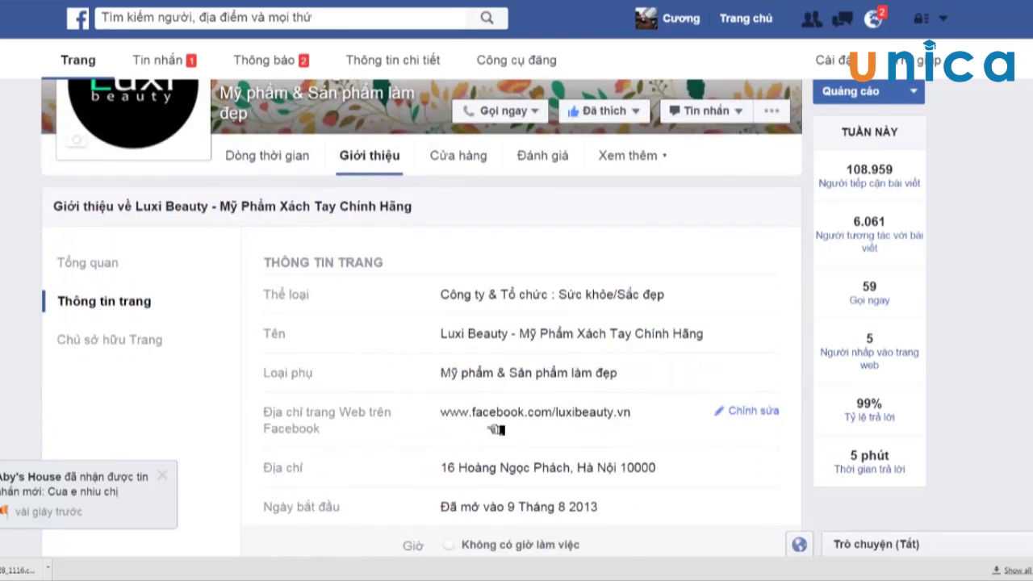
scroll(645, 395, down, 4)
scroll(614, 400, up, 3)
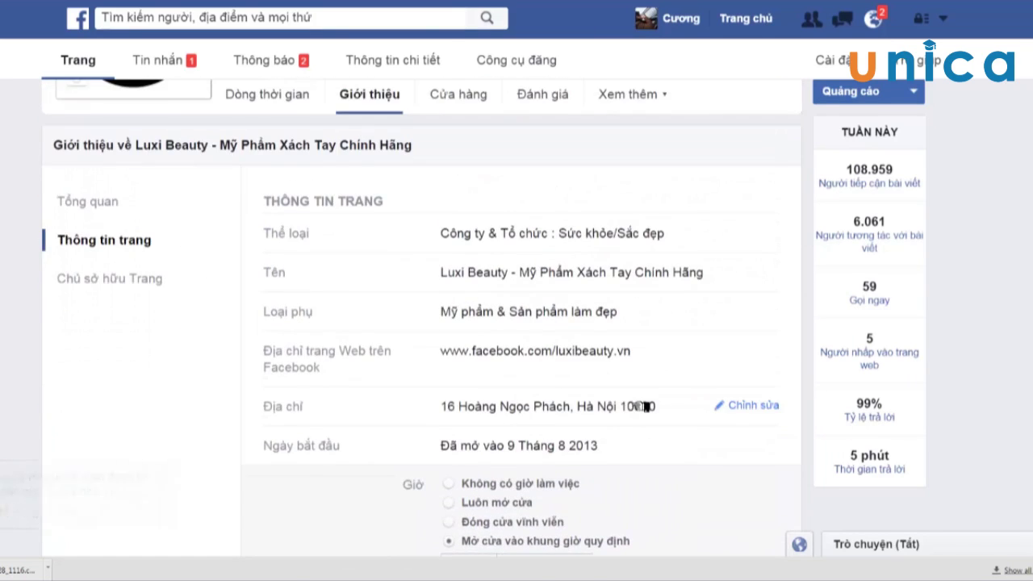
scroll(642, 412, up, 1)
scroll(639, 426, up, 3)
scroll(639, 428, down, 2)
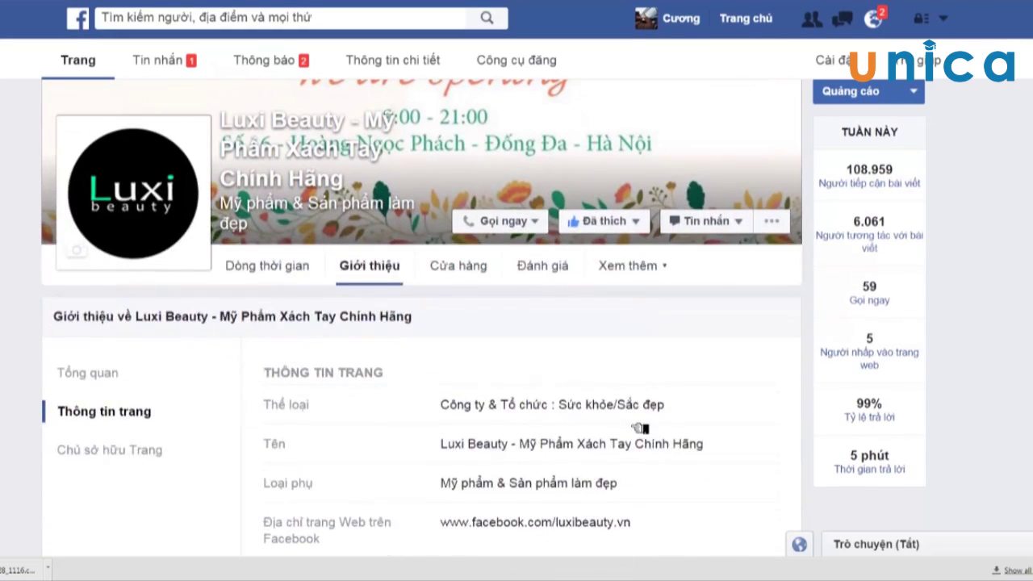